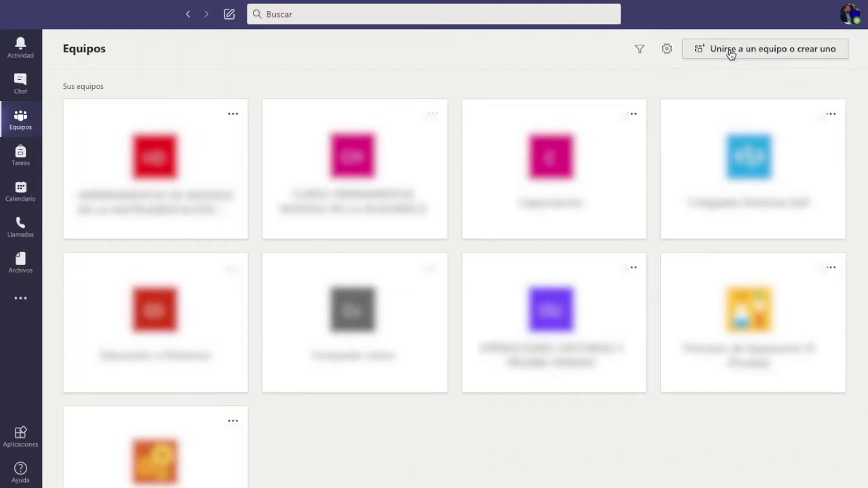
left_click(770, 54)
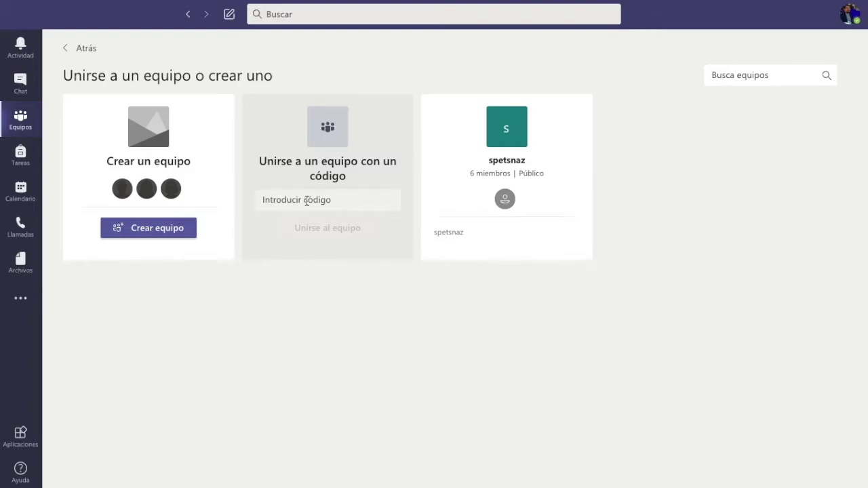
left_click(296, 14)
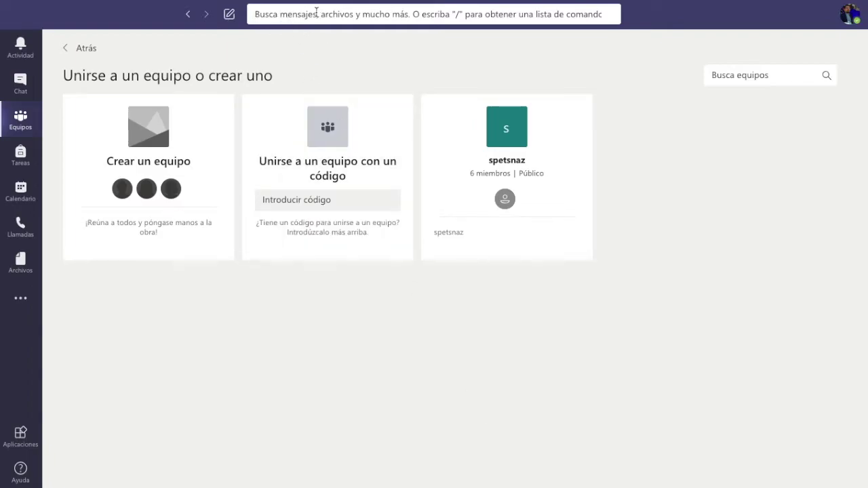
left_click(331, 63)
left_click(320, 21)
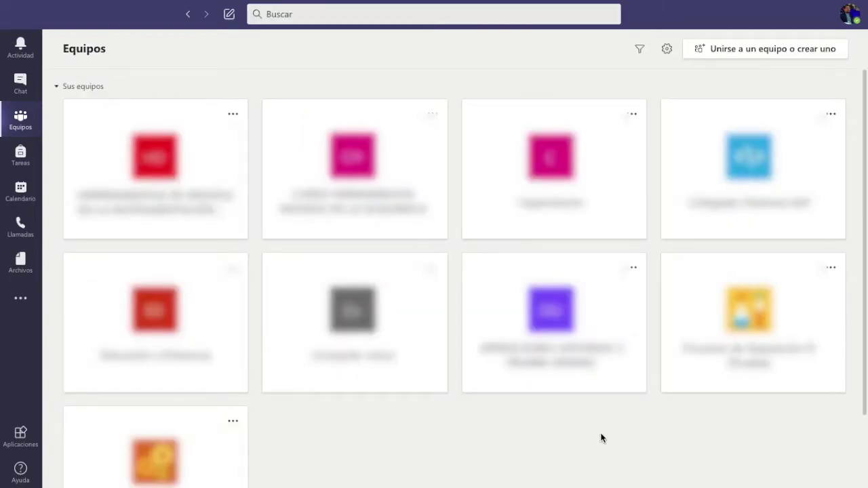
- Create a Clase team named "wPixls" with the description "World of Pixels"
left_click(749, 54)
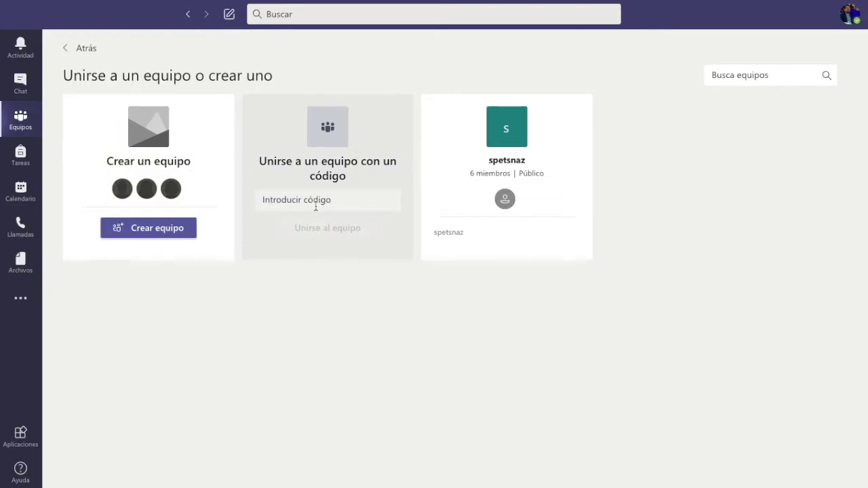
left_click(166, 230)
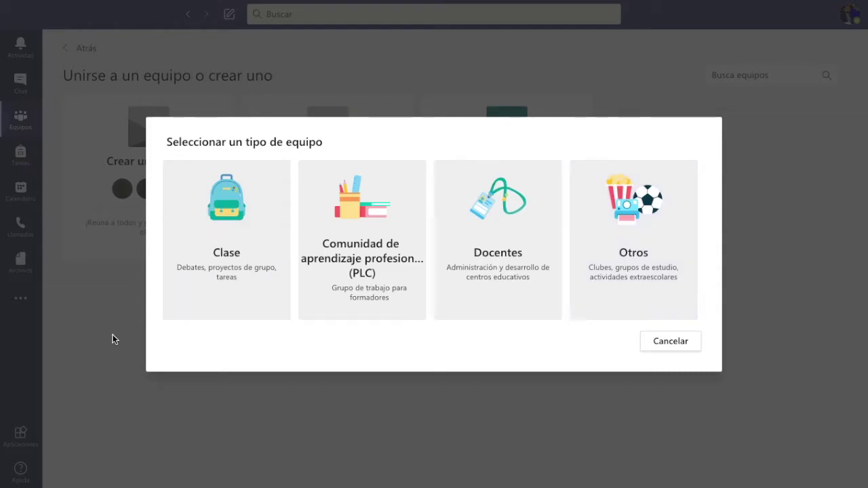
left_click(228, 248)
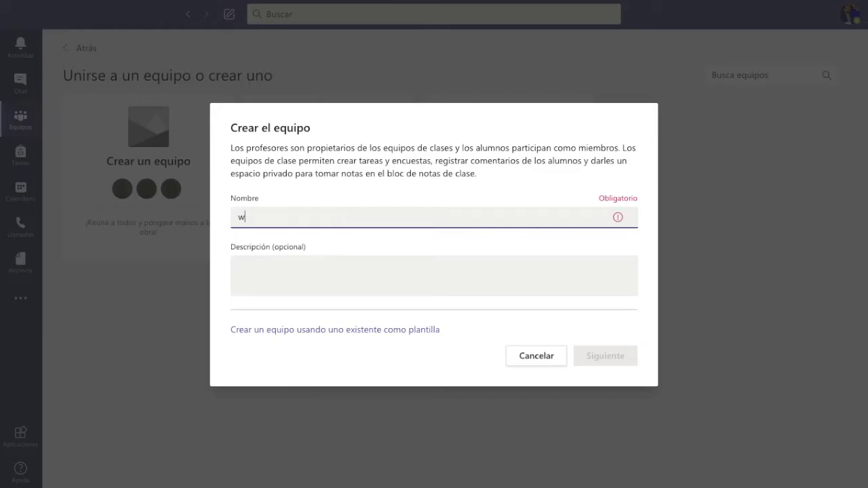
type("wPixls")
left_click(283, 273)
type("World of Pixels")
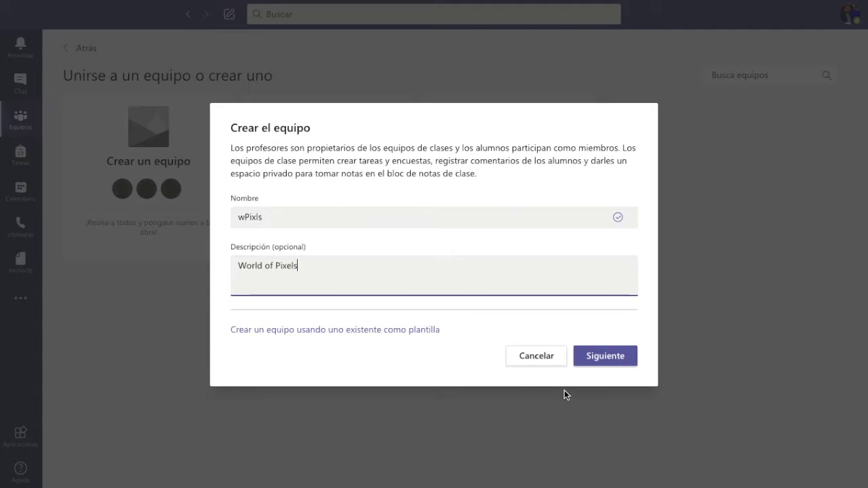
left_click(604, 358)
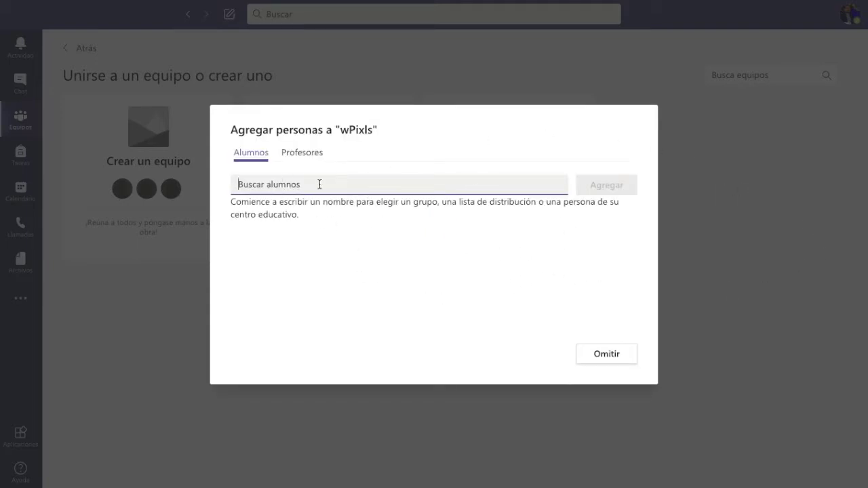
- Search for three students by name and add them to the wPixls team as Alumnos
mouse_move(568, 474)
type("dav")
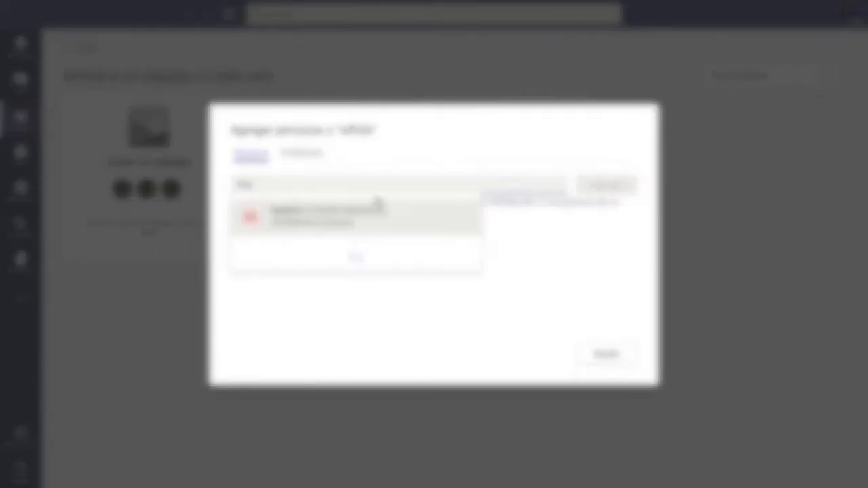
left_click(378, 210)
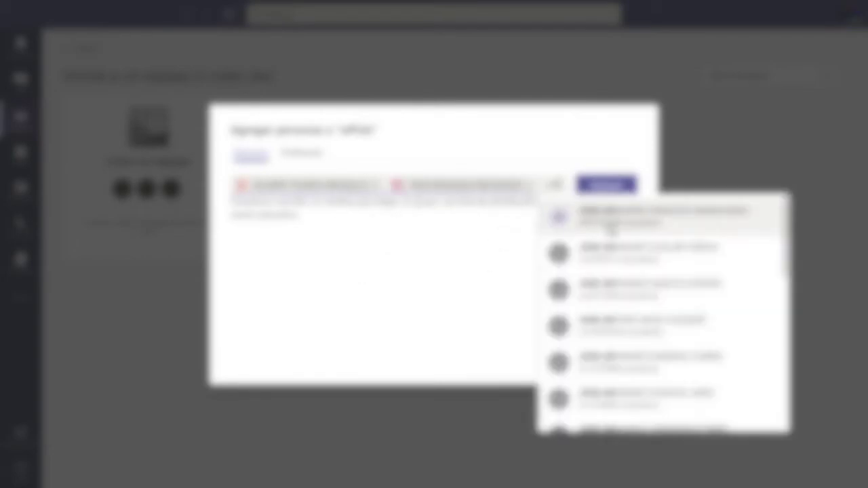
left_click(611, 227)
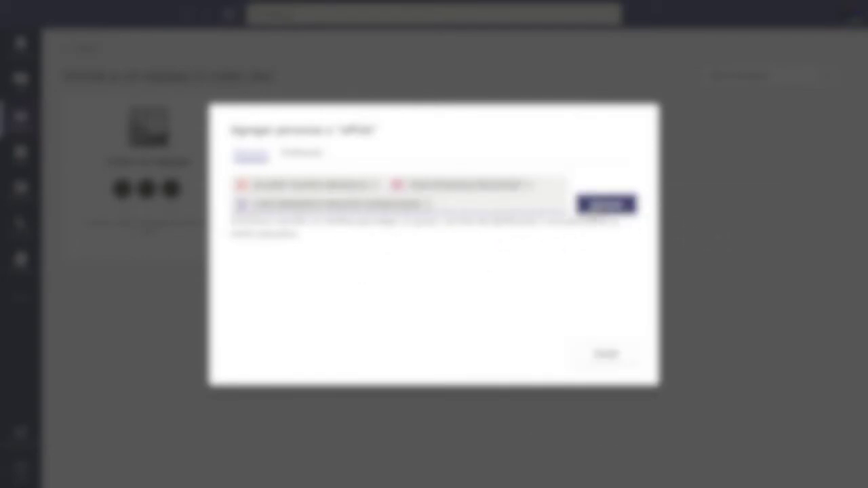
left_click(620, 203)
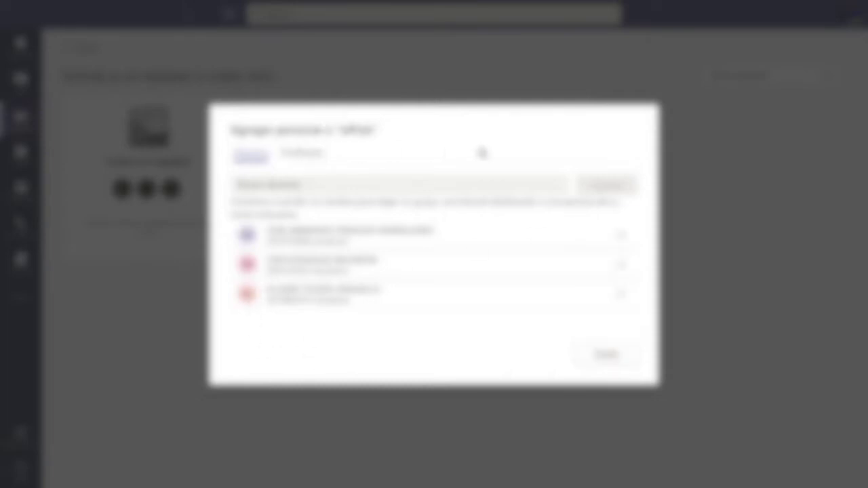
- Add one teacher to the wPixls team under Profesores and finish adding people
left_click(302, 154)
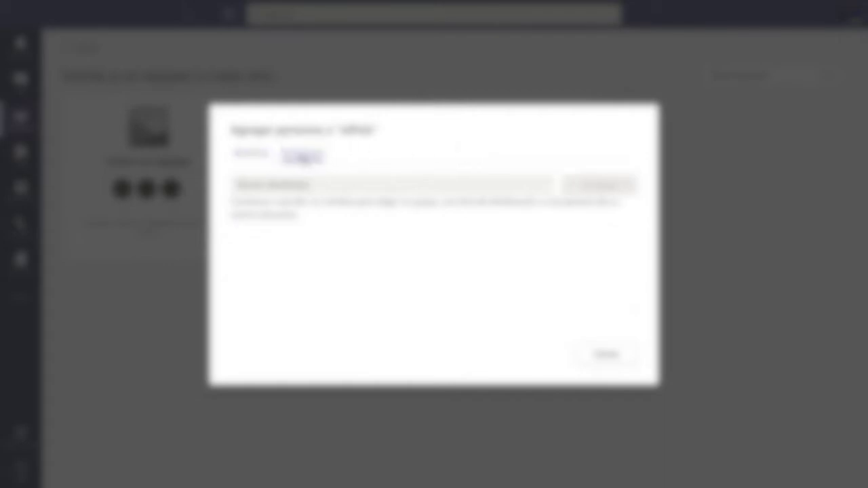
type("Tod")
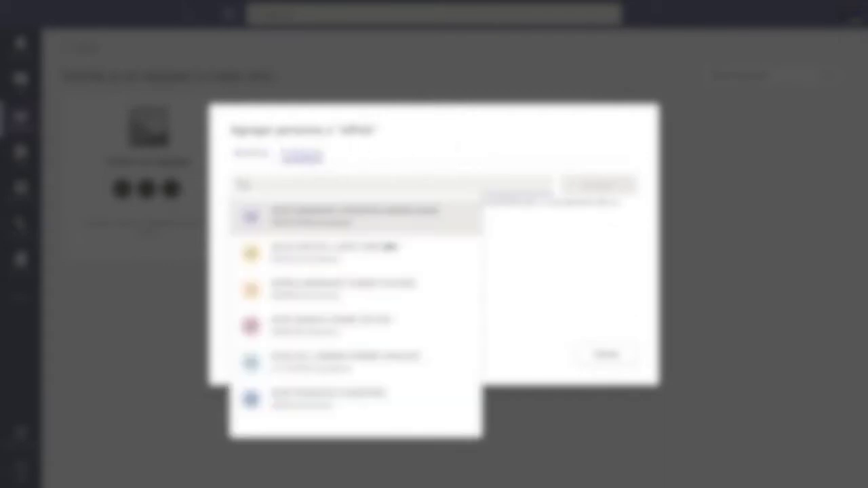
left_click(373, 212)
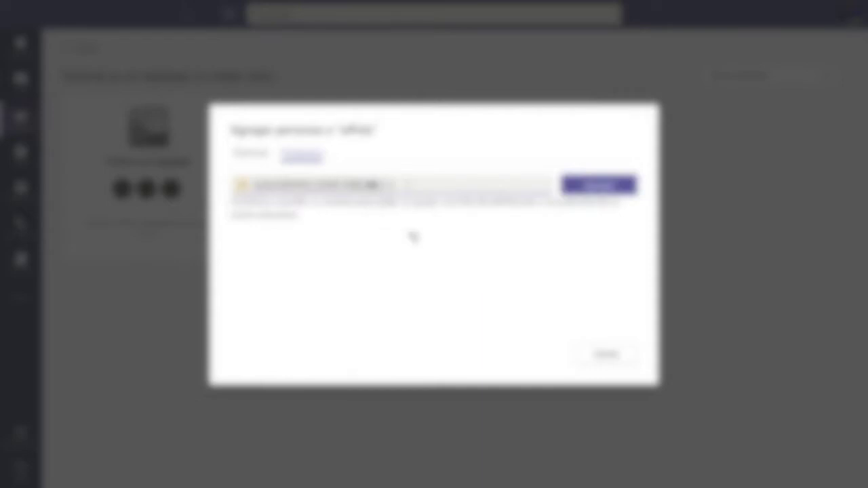
left_click(608, 187)
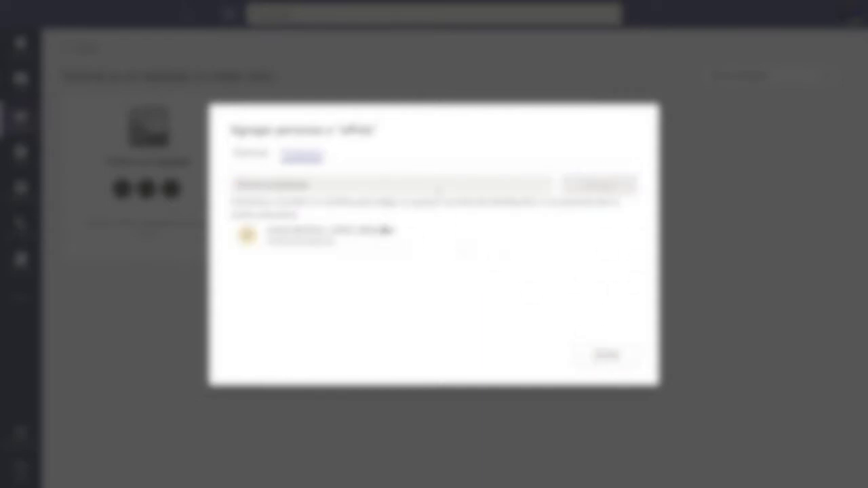
left_click(606, 355)
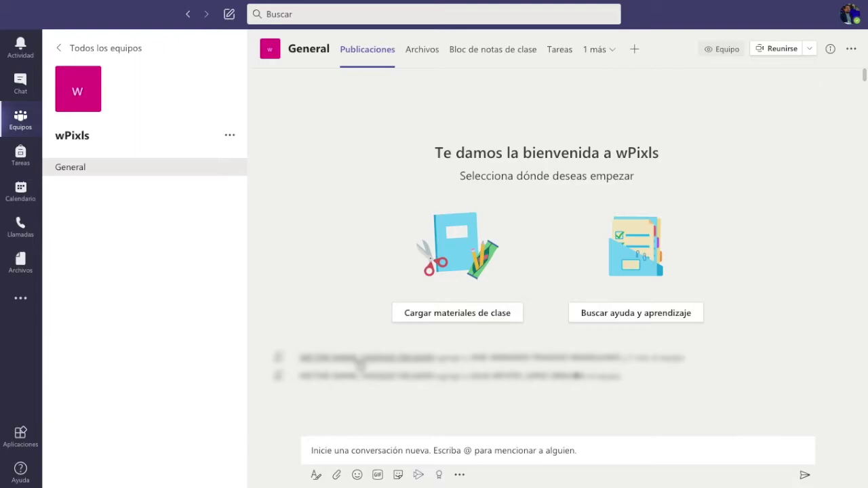
- Switch the General channel's posting permission to owners only and restore it to anyone can post messages
left_click(851, 53)
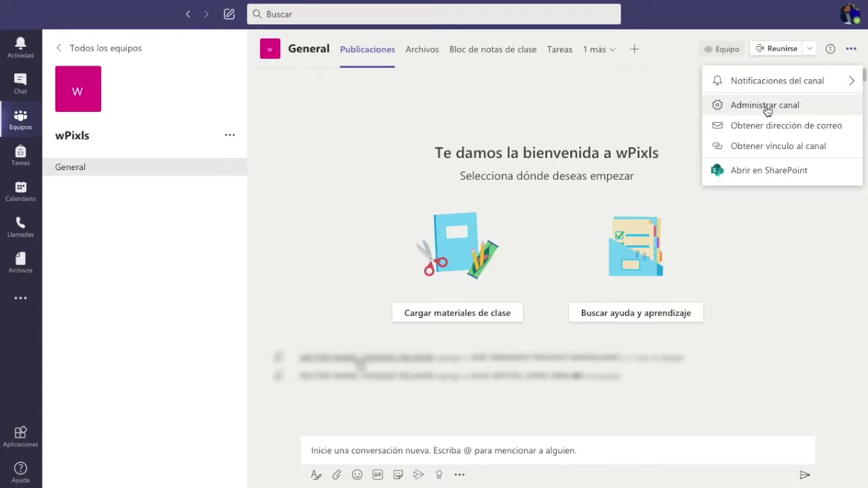
left_click(767, 107)
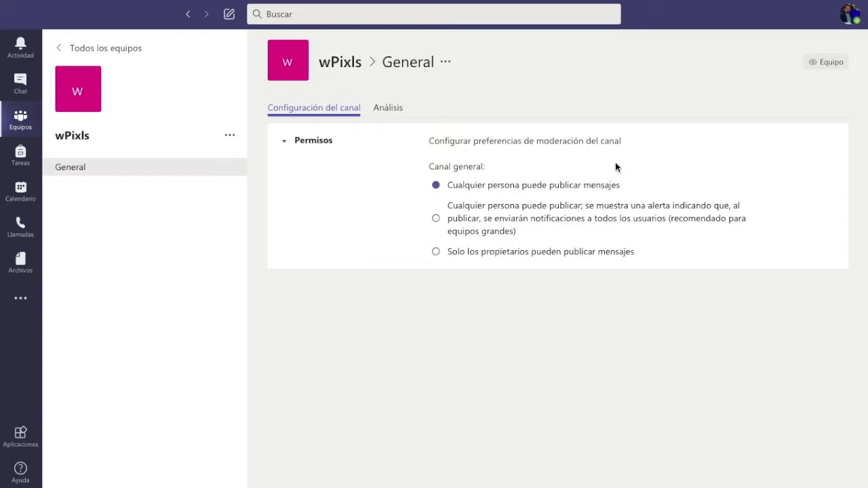
left_click(436, 253)
left_click(436, 185)
left_click(399, 100)
left_click(434, 57)
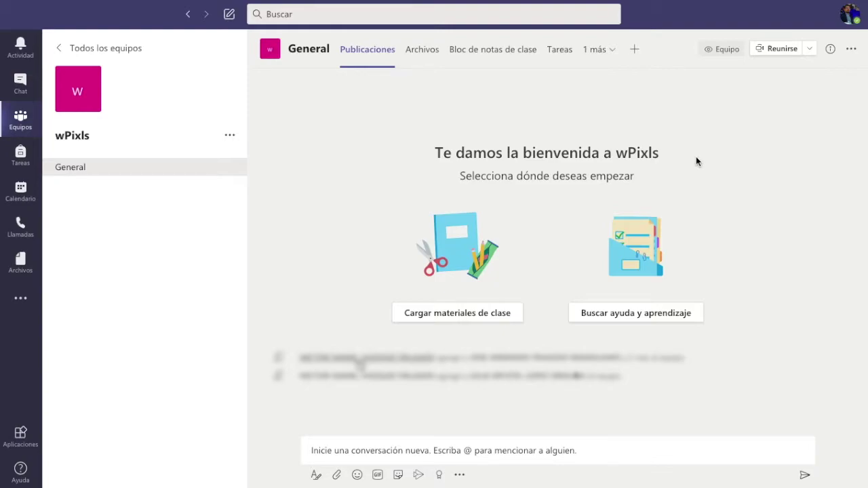
- In the team's full member list, change the second owner's role to Miembro and remove that person from the team
left_click(831, 53)
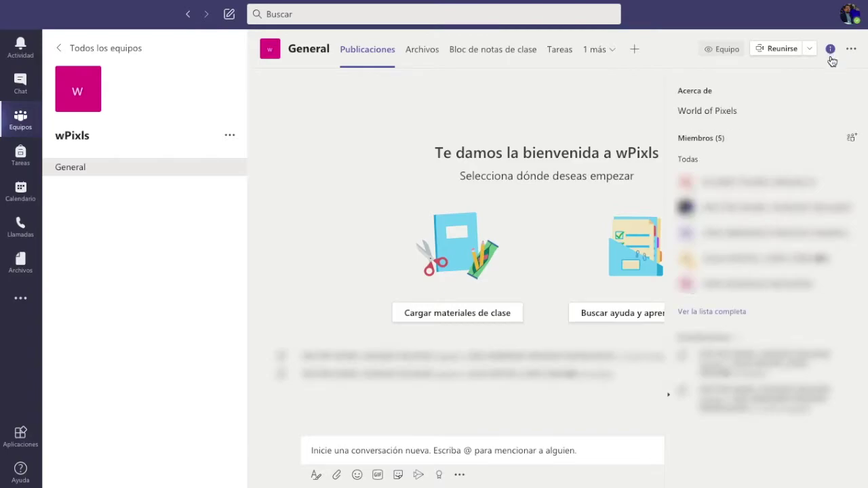
left_click(717, 314)
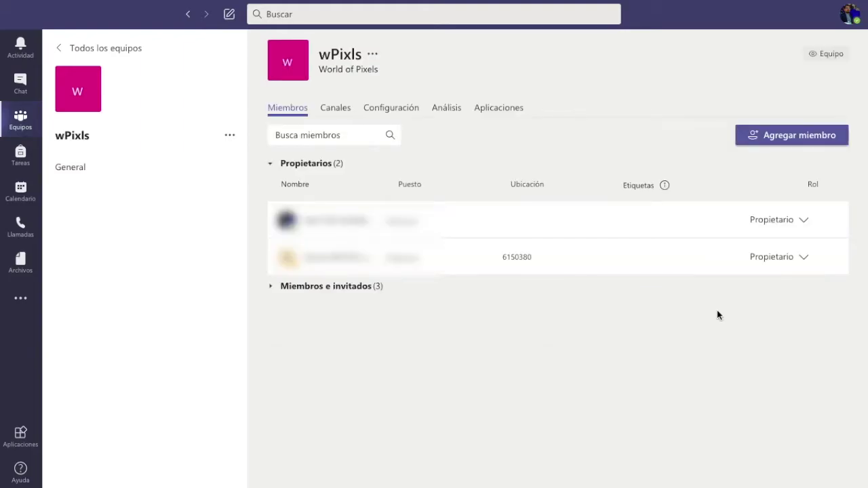
left_click(270, 287)
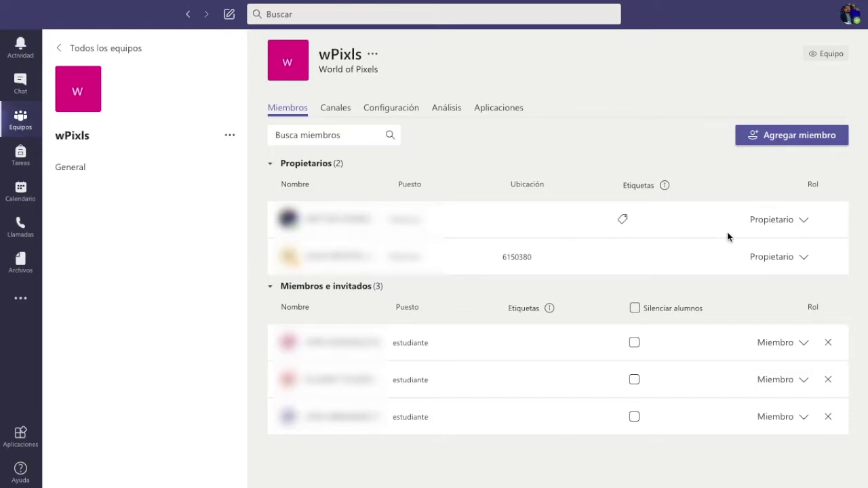
left_click(804, 258)
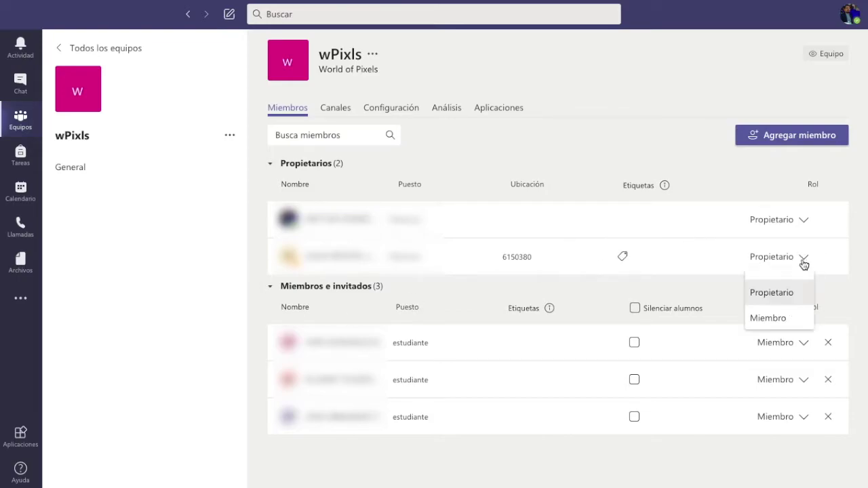
left_click(768, 318)
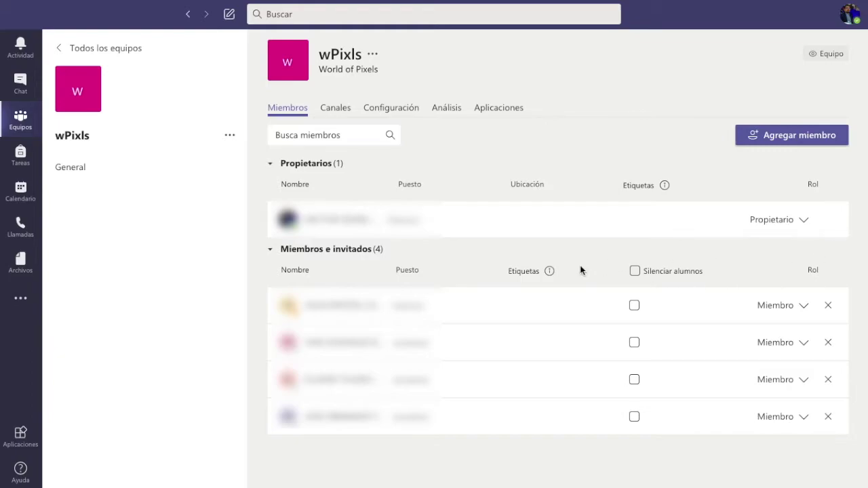
mouse_move(549, 270)
left_click(829, 307)
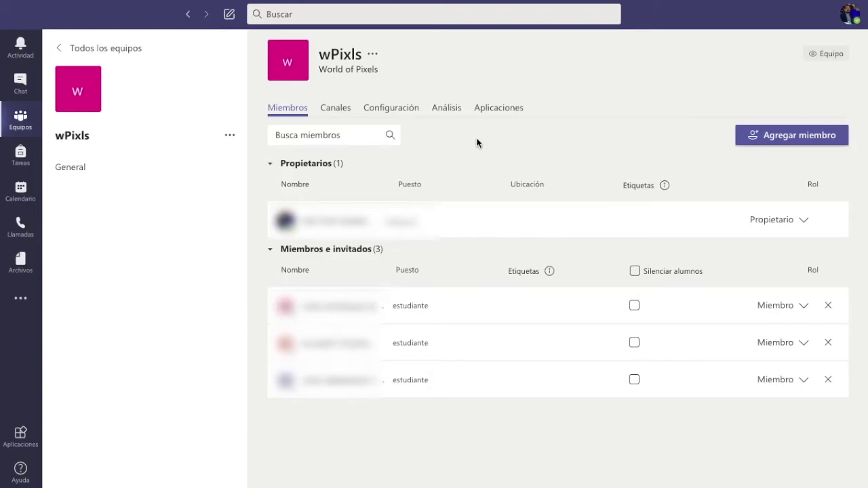
- Change the team theme by uploading wpixls.png as the class avatar and update the team details
left_click(398, 110)
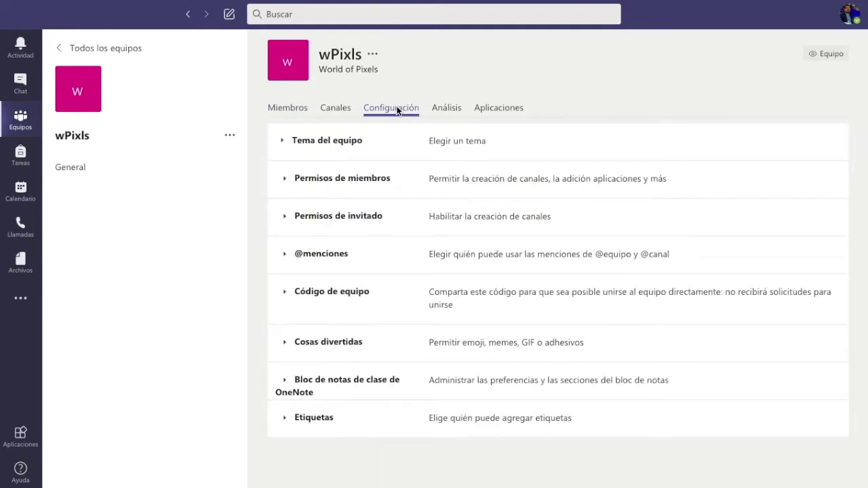
left_click(280, 143)
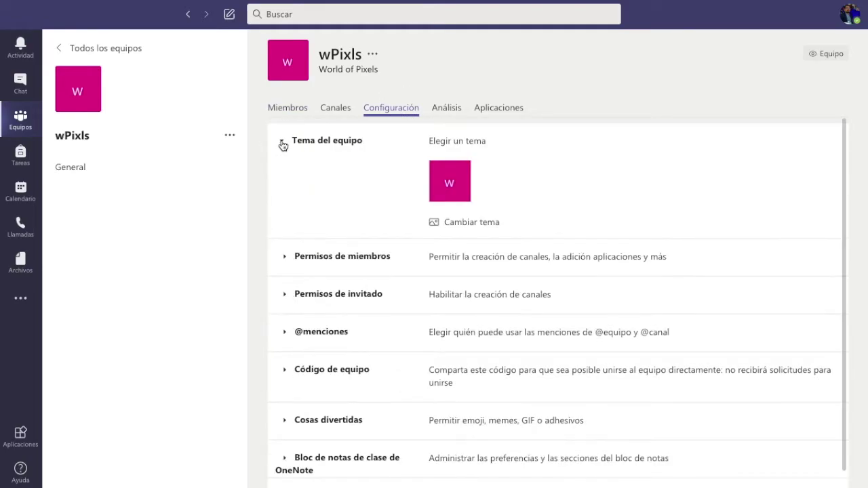
left_click(471, 224)
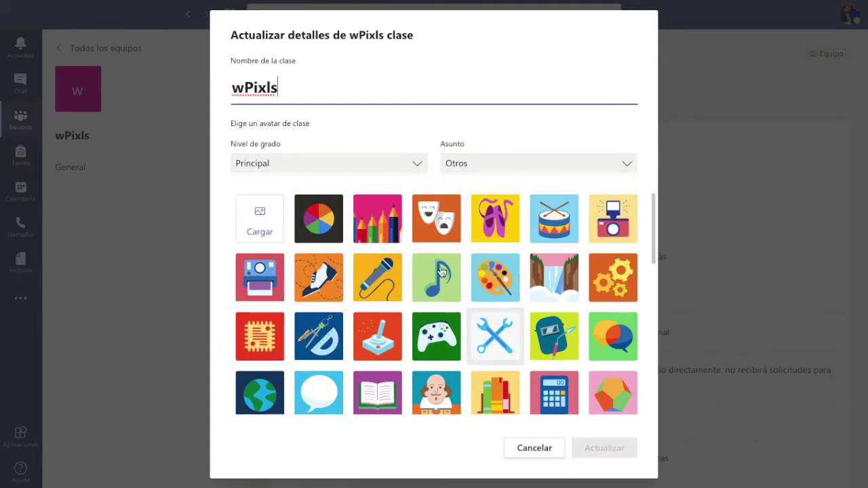
left_click(260, 236)
left_click(260, 217)
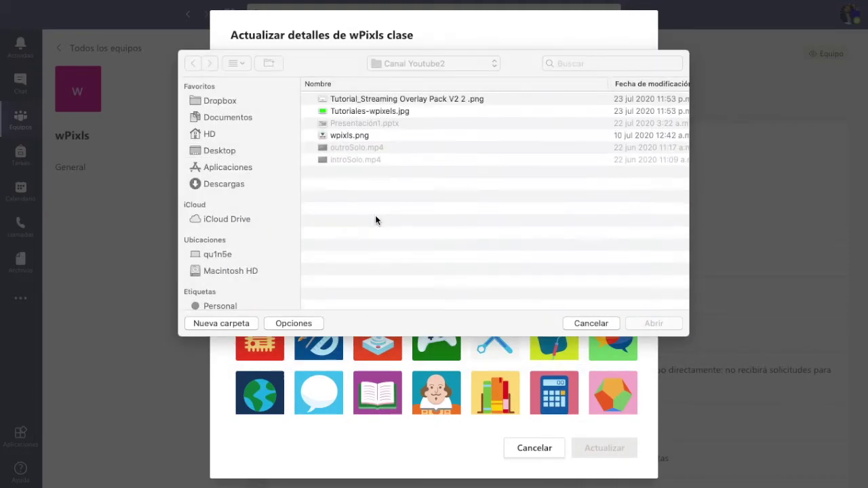
left_click(345, 136)
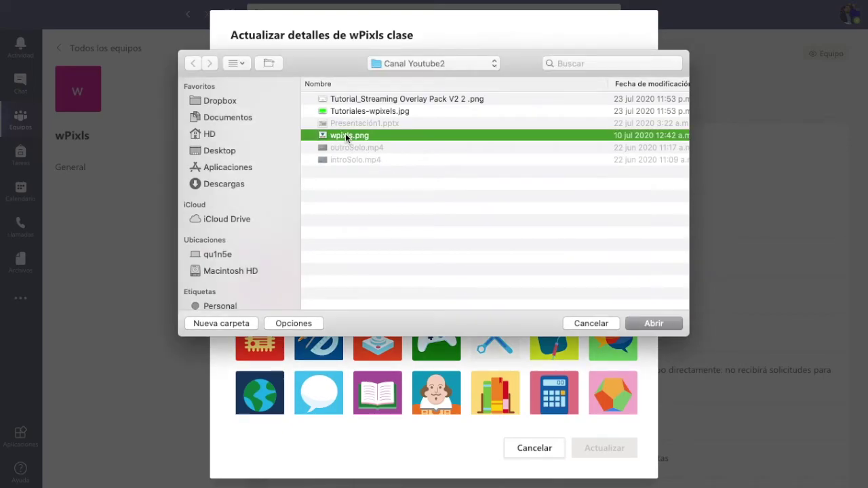
left_click(654, 324)
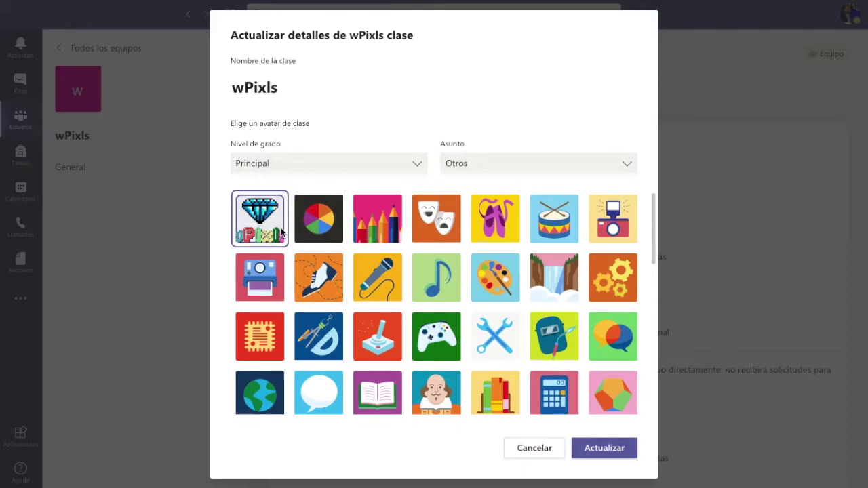
left_click(607, 447)
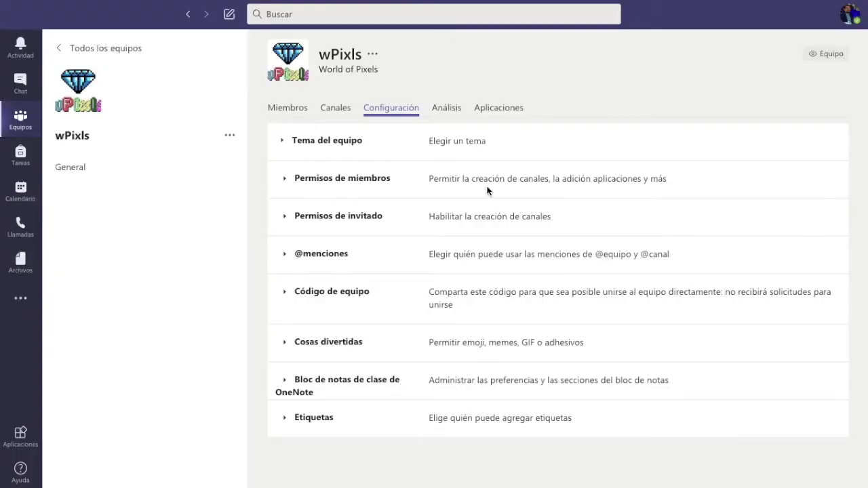
- Expand the team's member permissions and examine the channel, app, tab, connector and message options
left_click(286, 183)
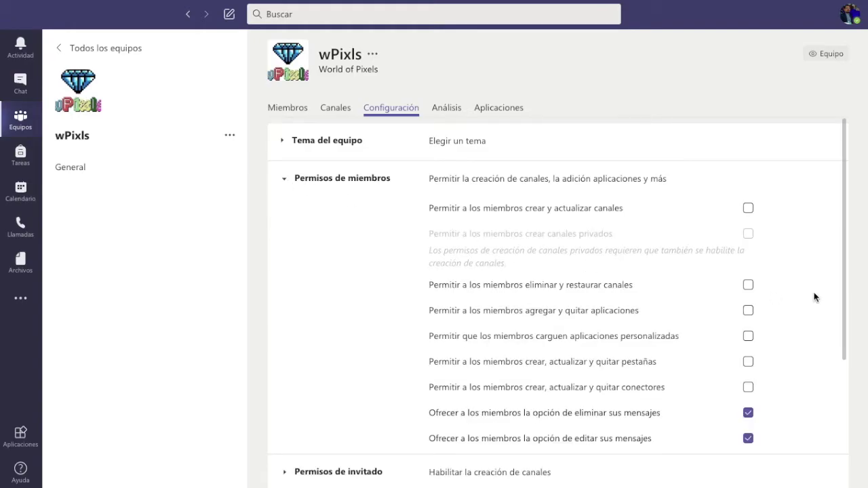
scroll(813, 297, "down", 1)
scroll(814, 296, "up", 1)
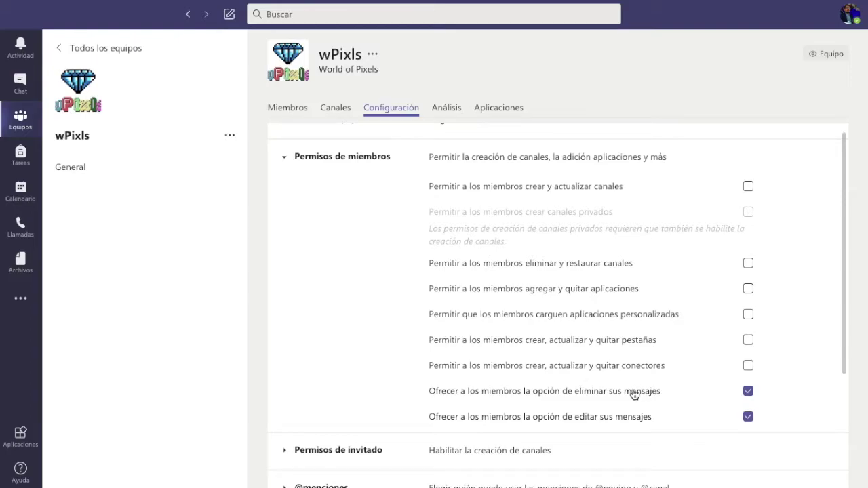
- Turn off the member permission that lets members delete their own messages
left_click(748, 391)
scroll(789, 377, "down", 1)
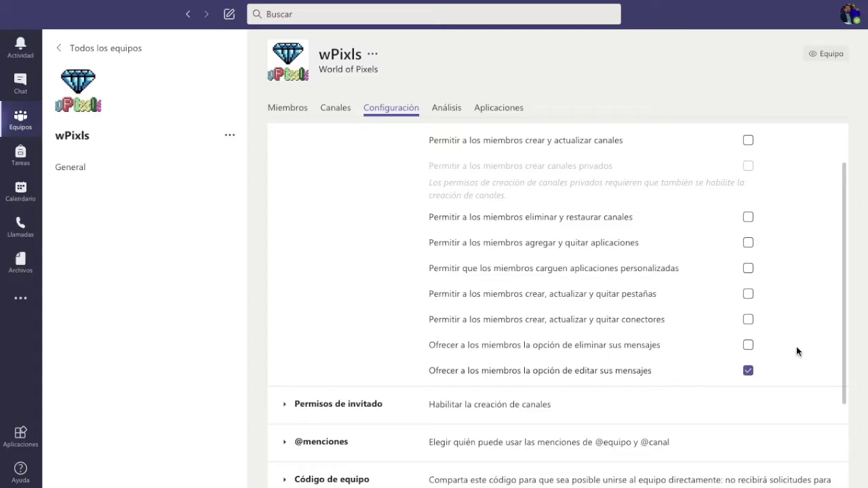
- Expand the team's guest permissions, examine the channel creation and deletion options for guests, and collapse the section
scroll(796, 347, "down", 3)
left_click(285, 301)
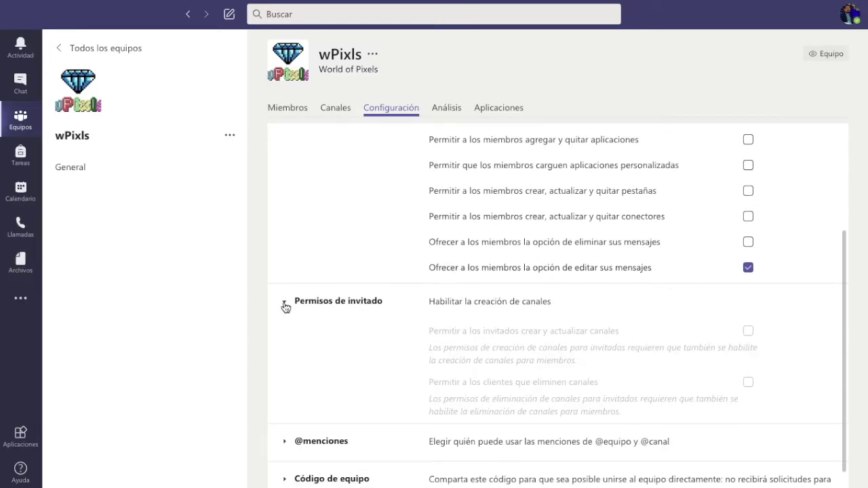
scroll(663, 370, "down", 2)
scroll(664, 366, "up", 6)
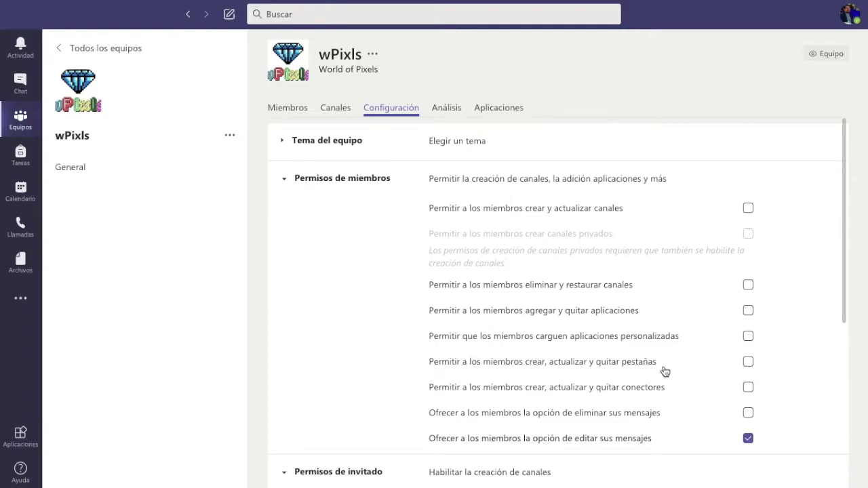
scroll(651, 373, "down", 2)
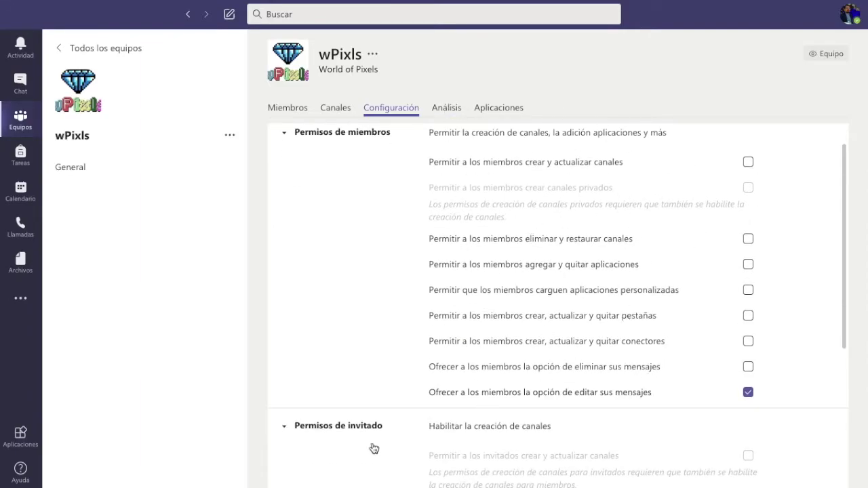
scroll(452, 442, "down", 2)
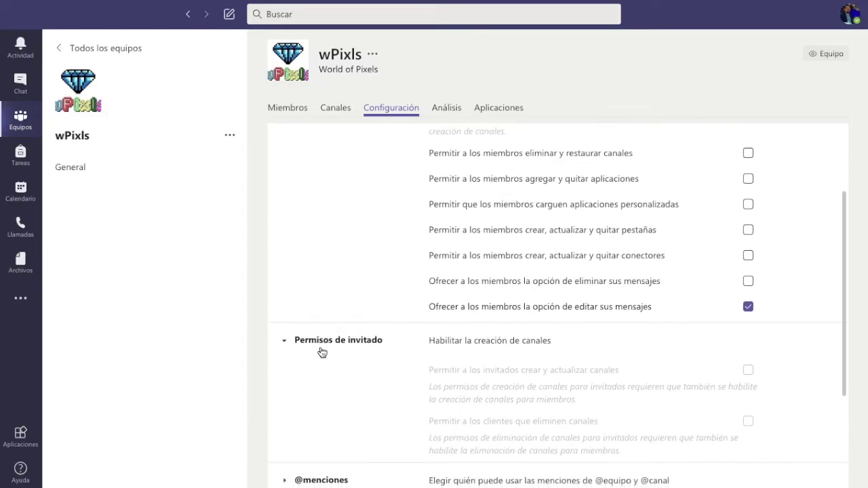
left_click(285, 340)
scroll(405, 392, "down", 2)
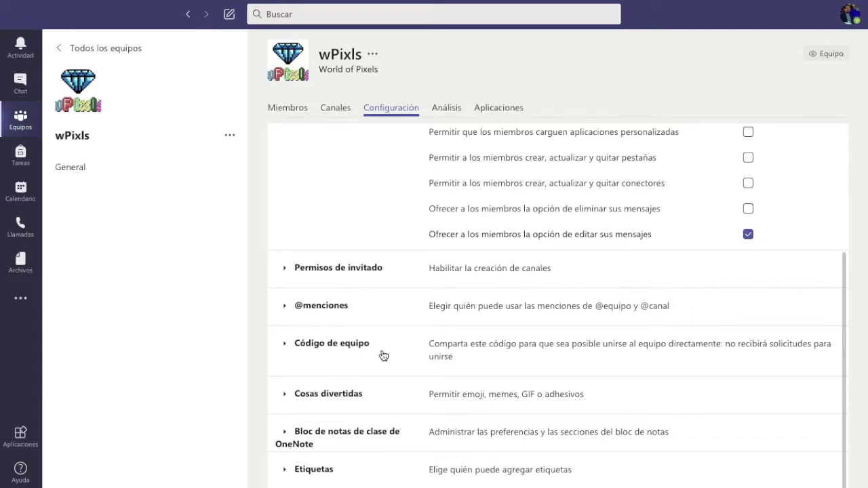
- Generate a join code for the team, reset it to a new one and remove it
left_click(273, 343)
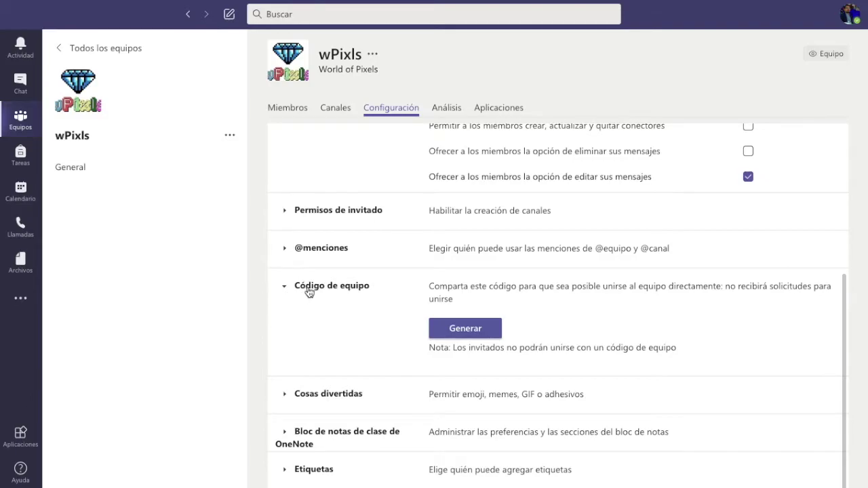
left_click(474, 330)
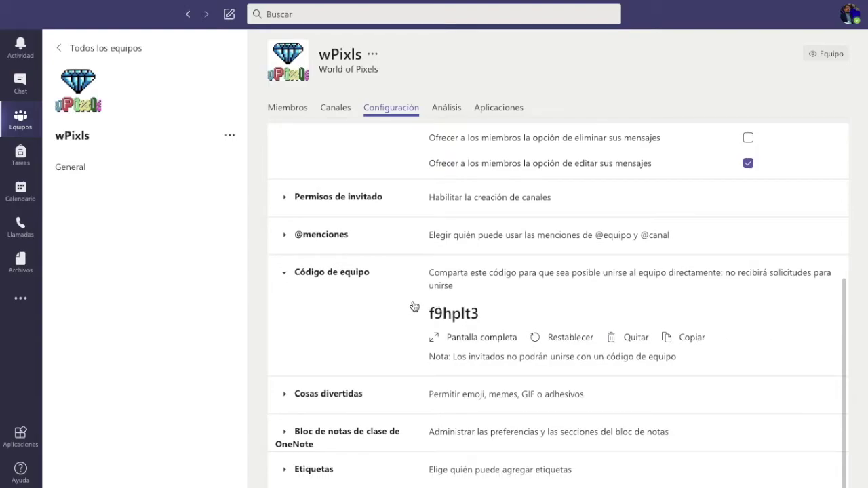
left_click_drag(436, 310, 486, 312)
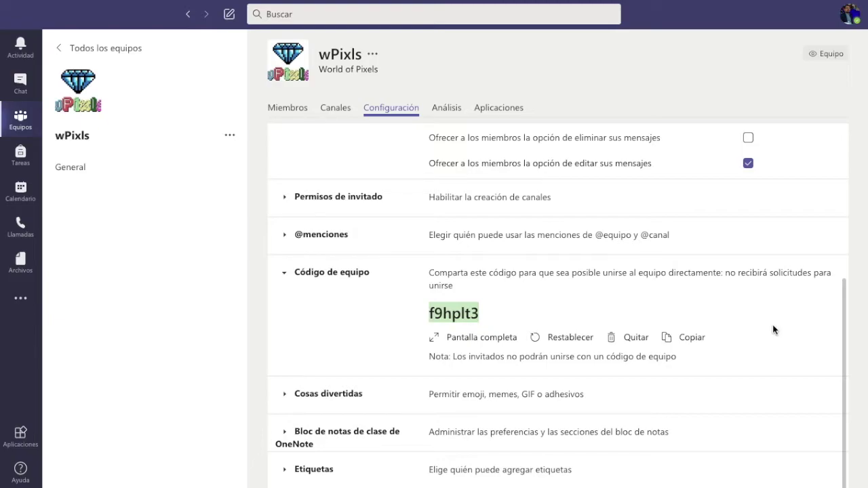
left_click(567, 341)
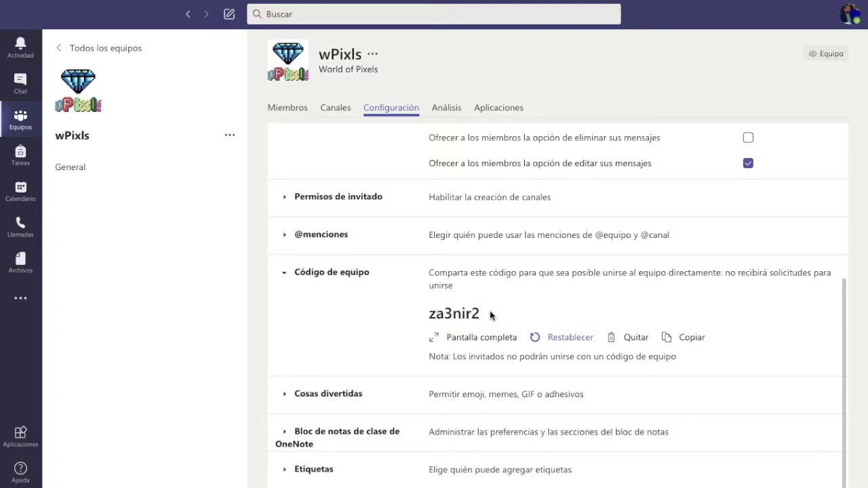
left_click(640, 341)
- In the Cosas divertidas settings, disable stickers and memes as well as Giphy for the team
left_click(286, 399)
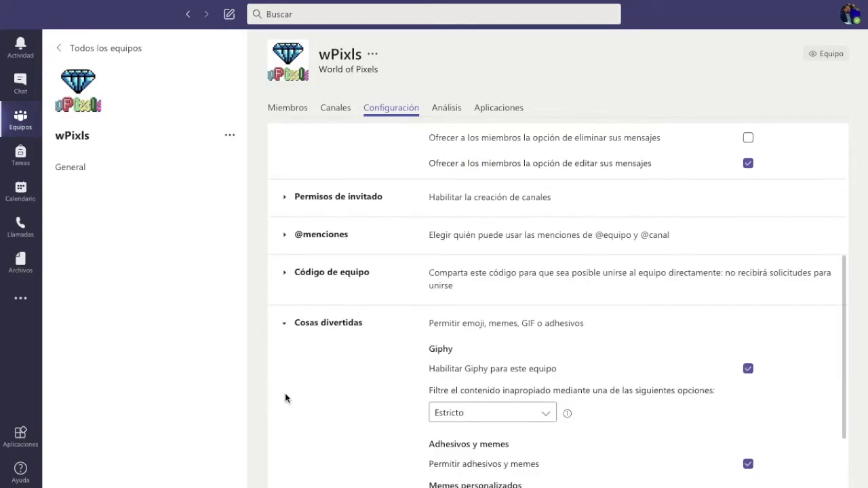
scroll(795, 397, "down", 3)
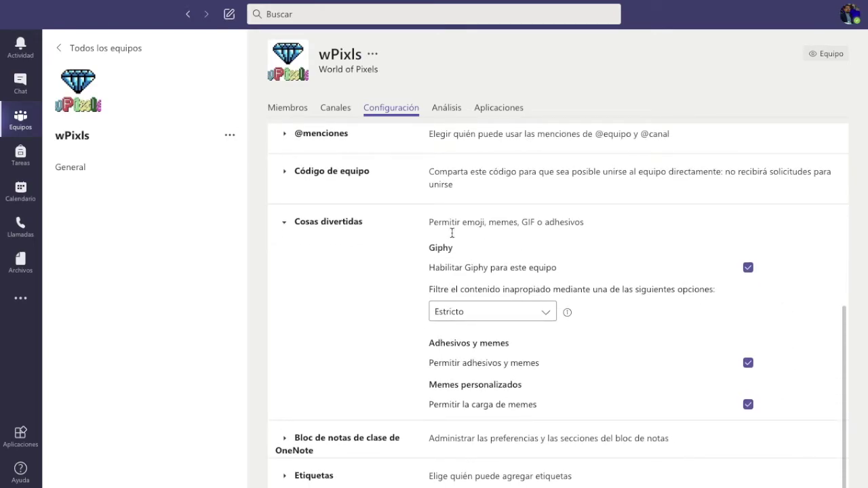
left_click(748, 364)
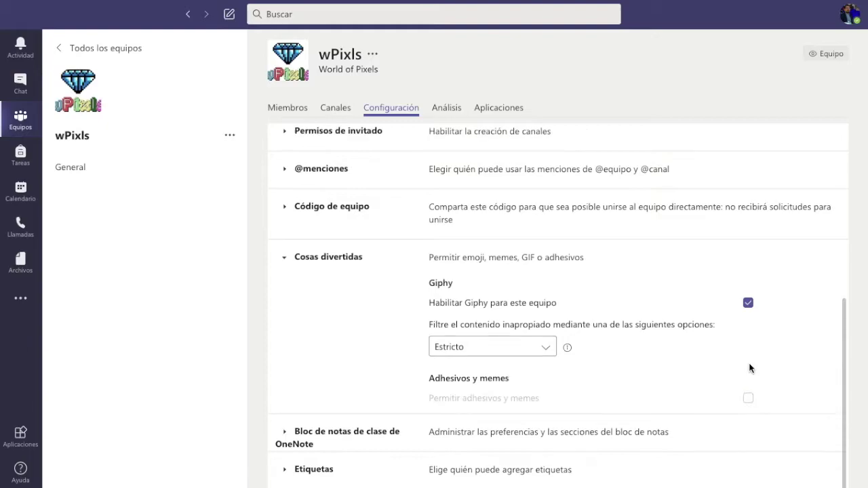
left_click(748, 304)
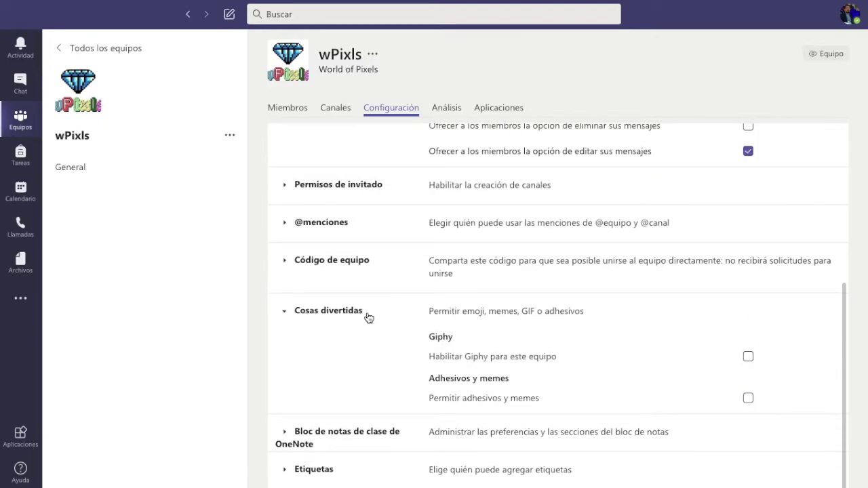
left_click(285, 312)
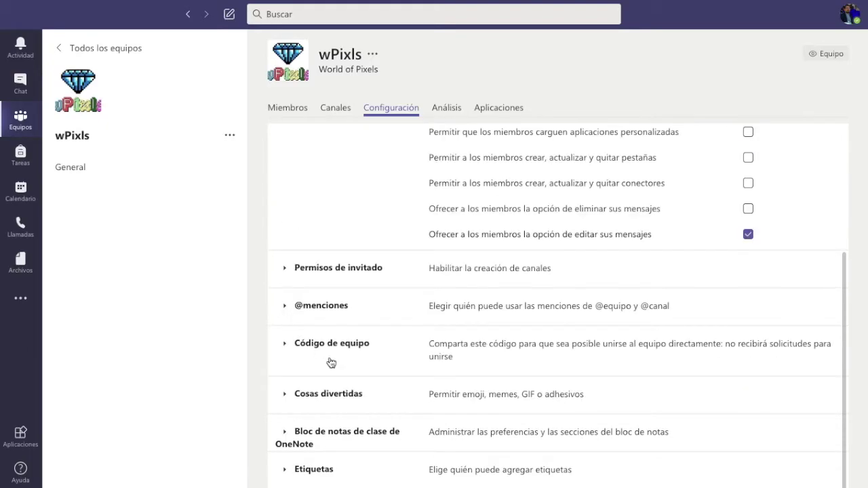
- In the Etiquetas settings, set who can add tags to Solo los propietarios
left_click(285, 471)
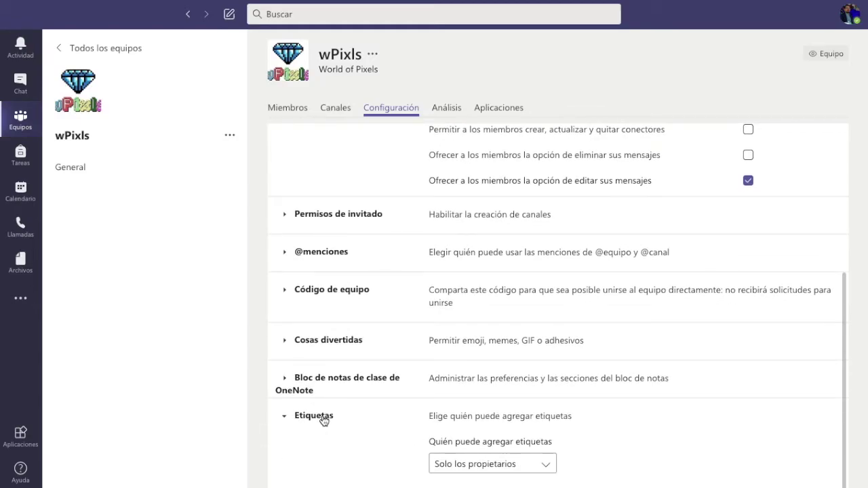
left_click(546, 465)
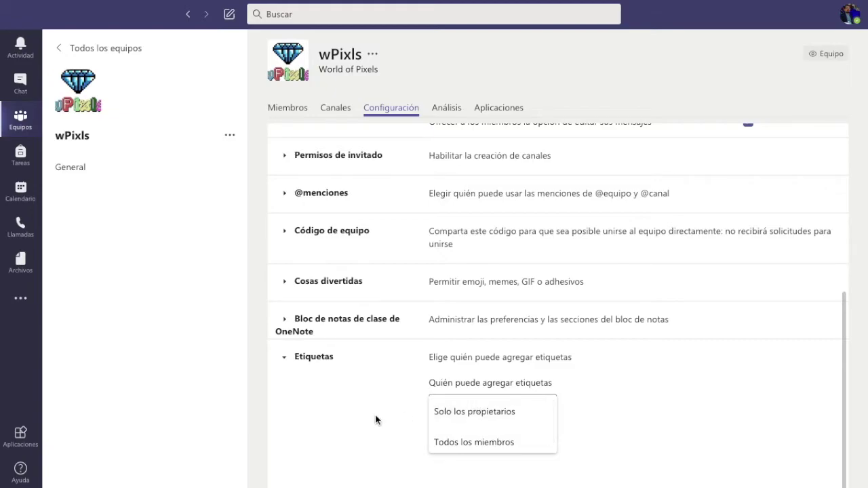
left_click(505, 411)
scroll(692, 386, "up", 3)
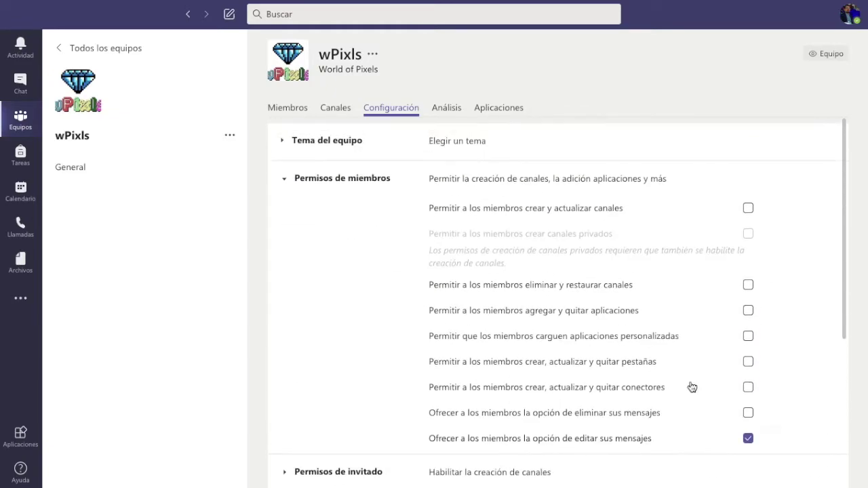
- Uninstall Power BI from the team's applications
left_click(499, 110)
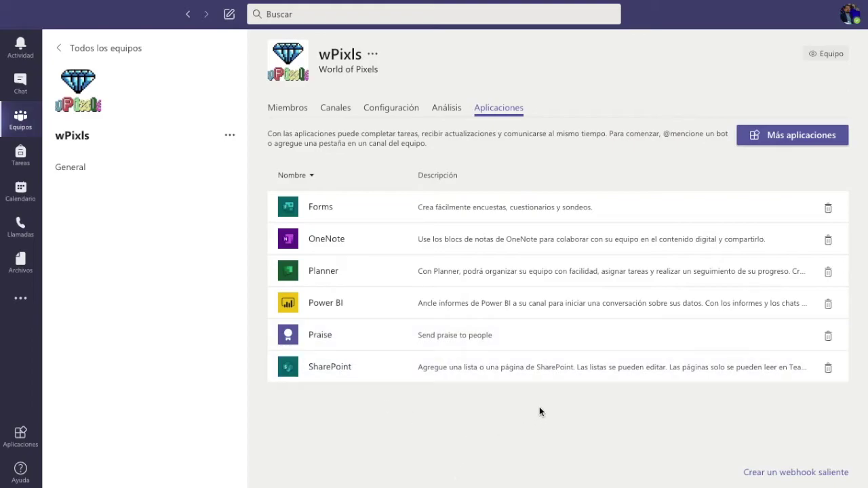
left_click(827, 306)
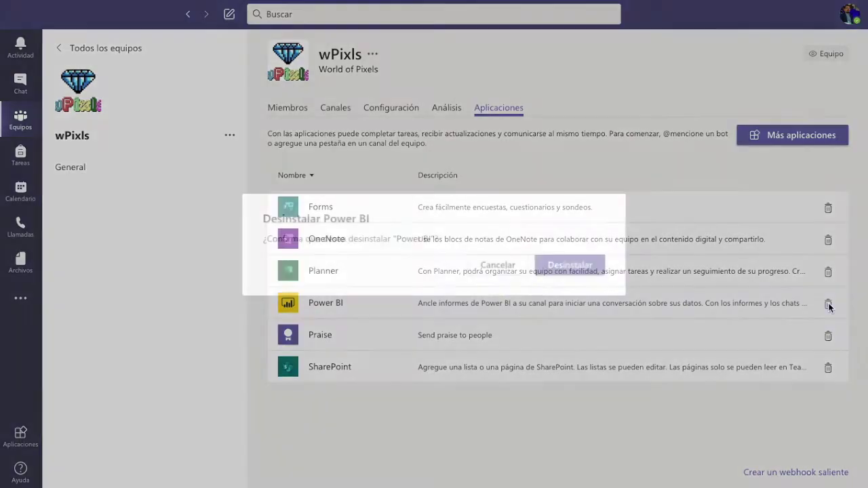
left_click(568, 265)
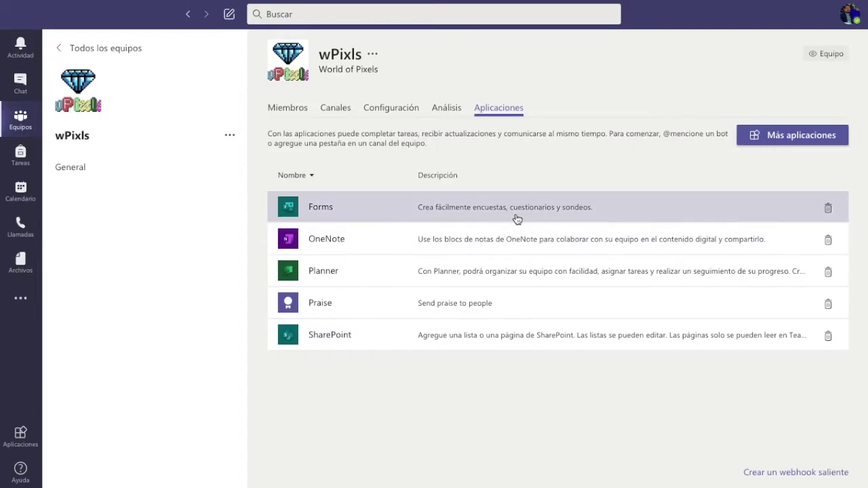
- Open the catalogue of additional apps and browse the applications available for the team
left_click(790, 138)
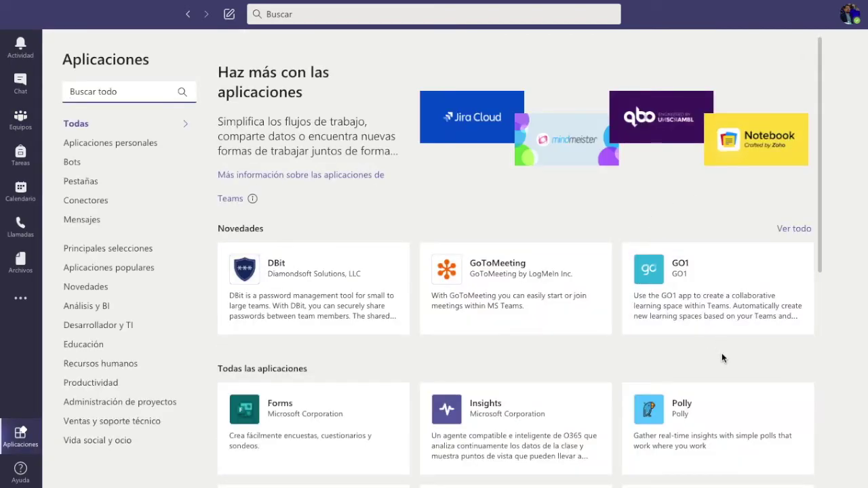
scroll(758, 363, "down", 6)
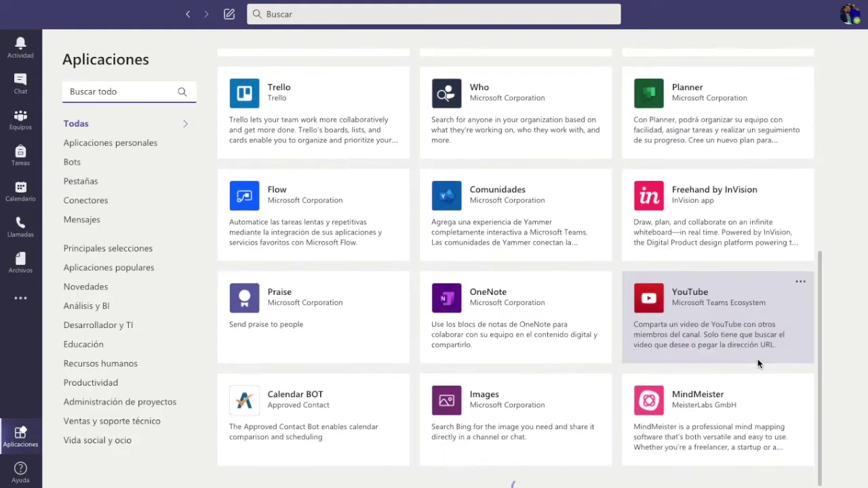
scroll(757, 363, "down", 3)
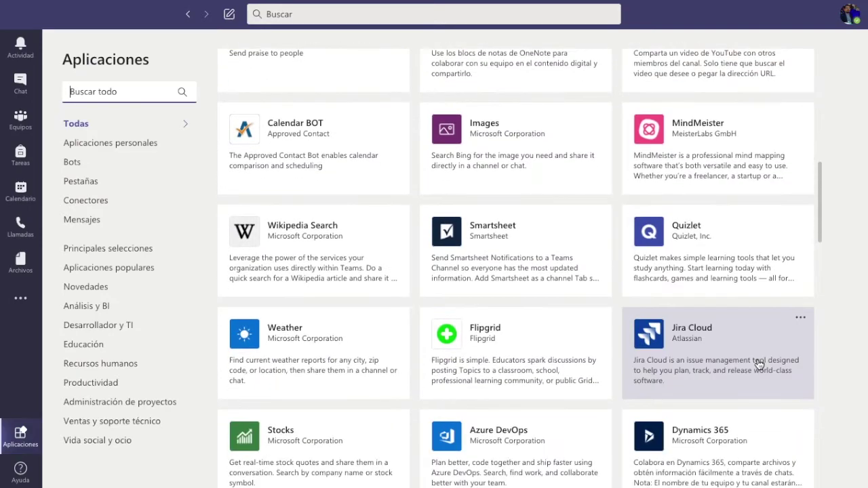
scroll(758, 365, "up", 4)
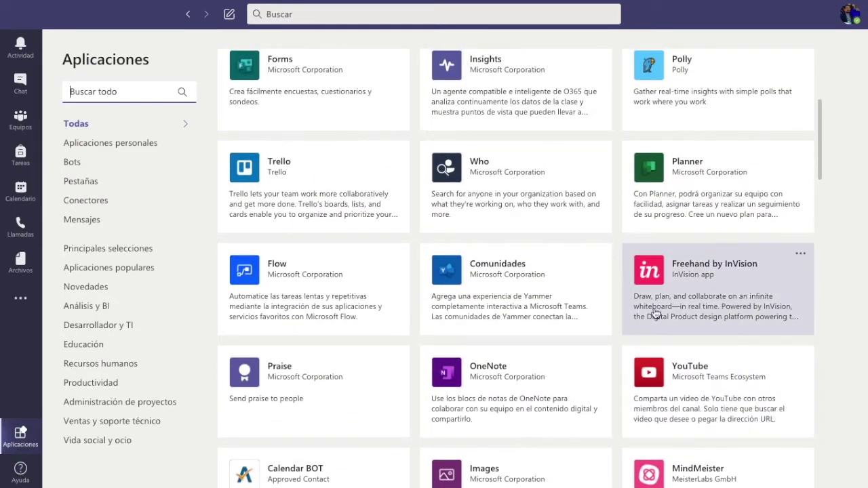
scroll(655, 312, "down", 3)
scroll(655, 312, "up", 6)
scroll(654, 313, "down", 9)
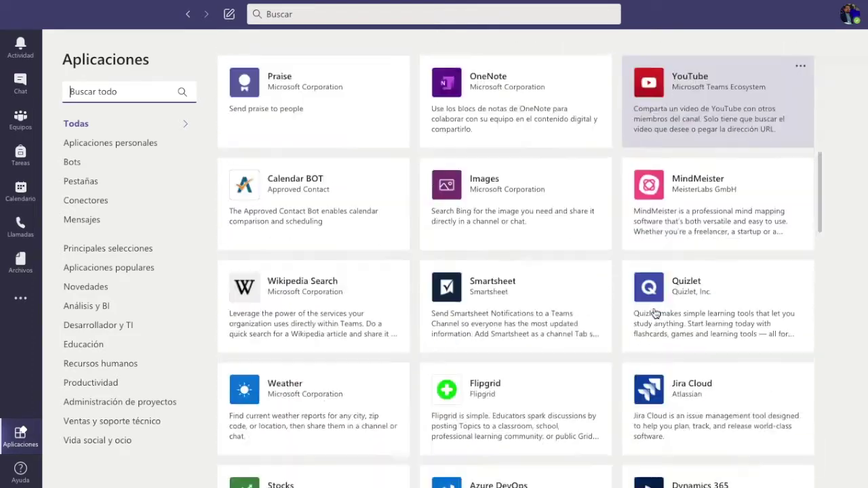
scroll(655, 312, "down", 6)
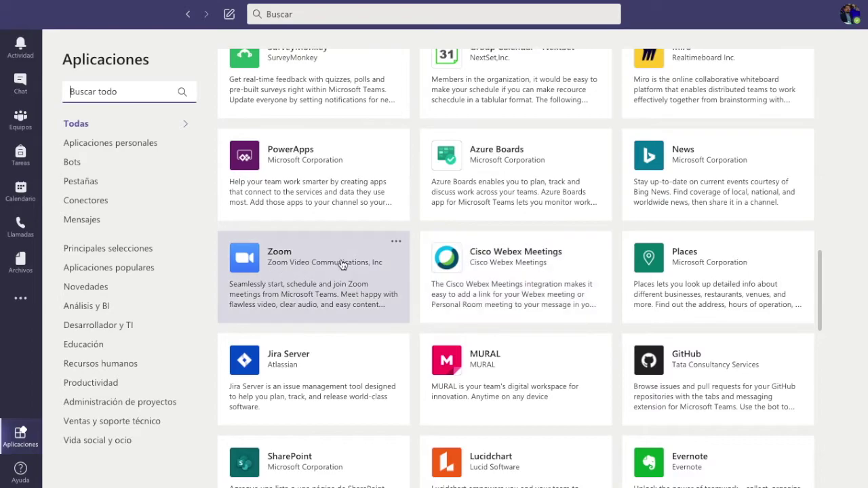
scroll(614, 347, "down", 12)
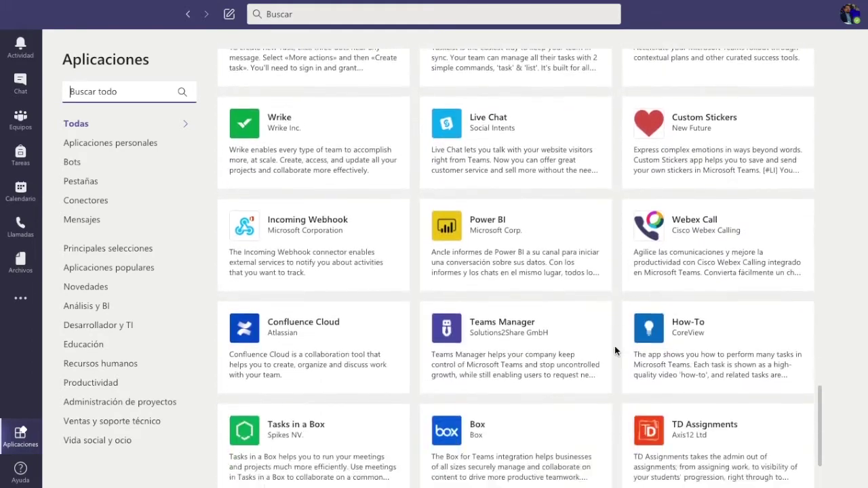
scroll(614, 351, "down", 6)
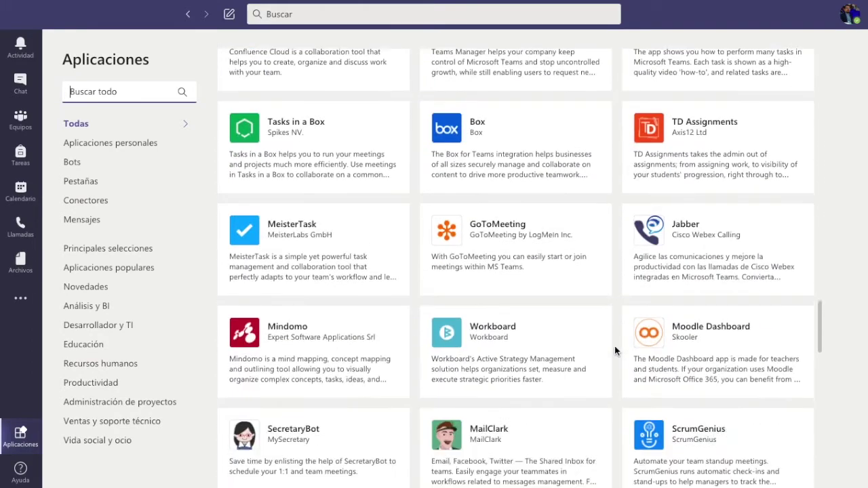
scroll(614, 346, "up", 20)
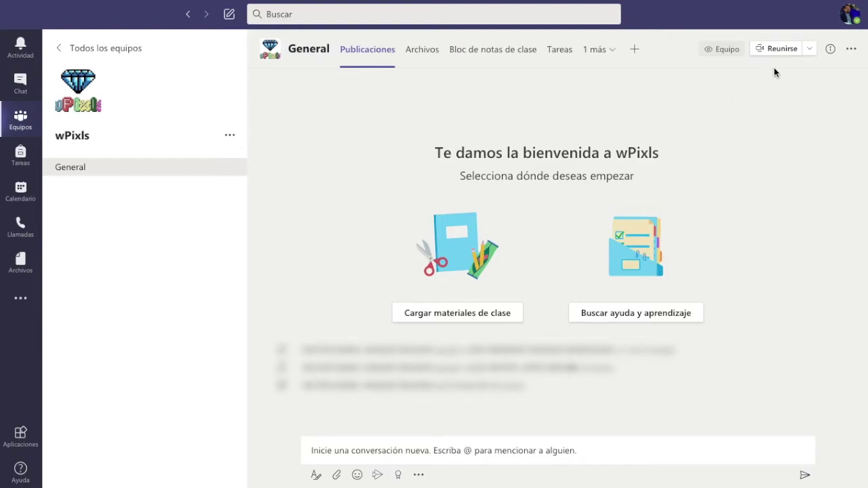
- Start scheduling a meeting in the General channel, titled Primera reunión and dated 29/07/2020
left_click(809, 50)
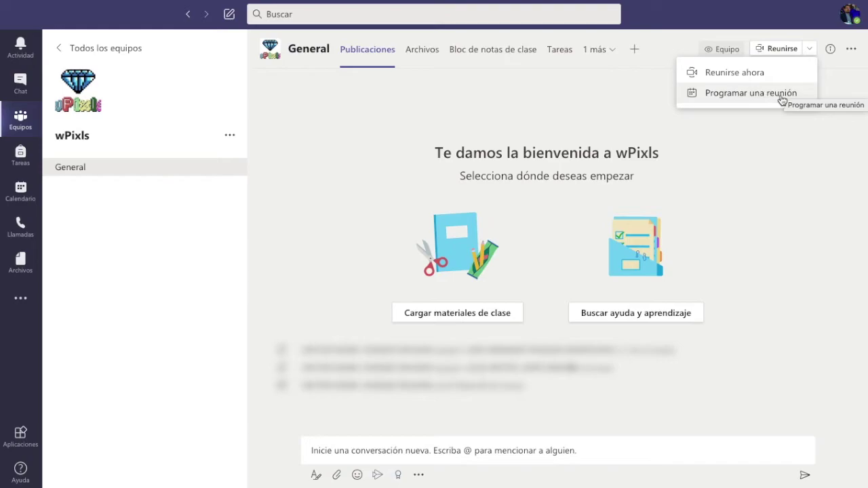
left_click(751, 98)
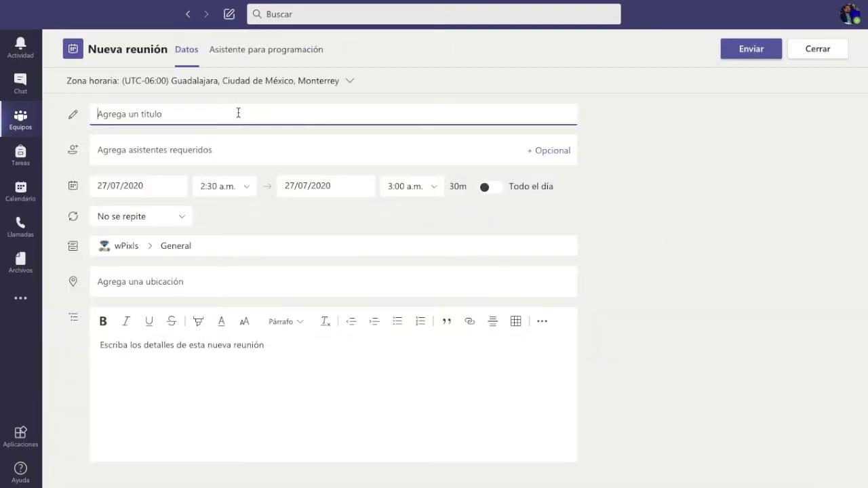
type("Primera reunión")
left_click(132, 146)
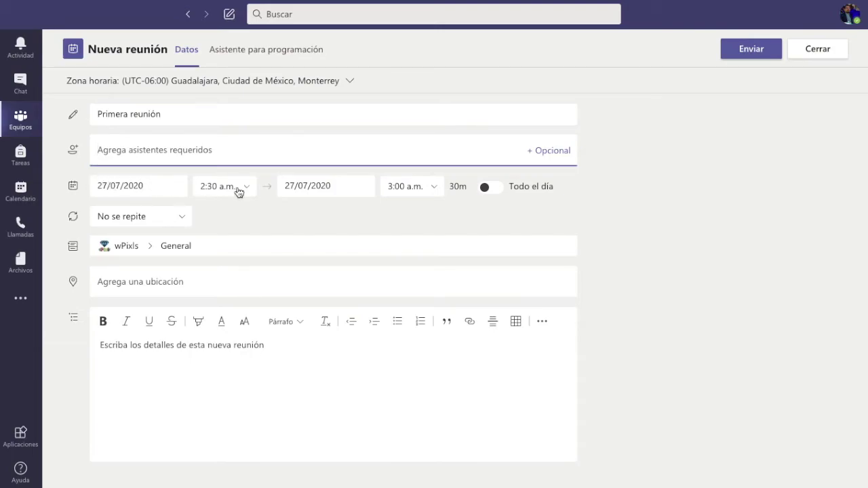
left_click(147, 183)
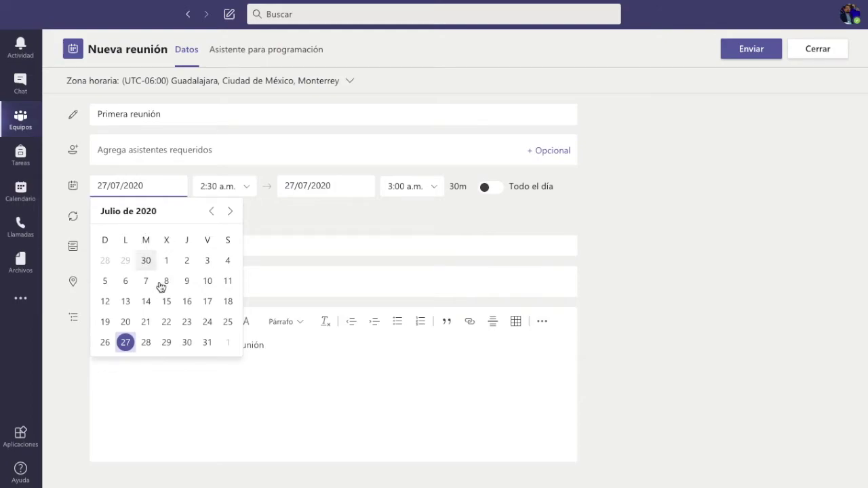
left_click(166, 342)
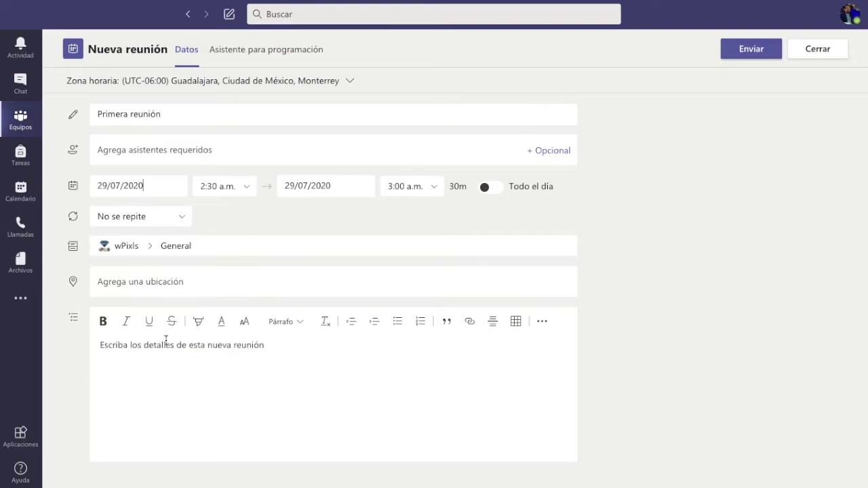
- Set the meeting to run from 5:00 p.m. to 7:00 p.m
left_click(242, 188)
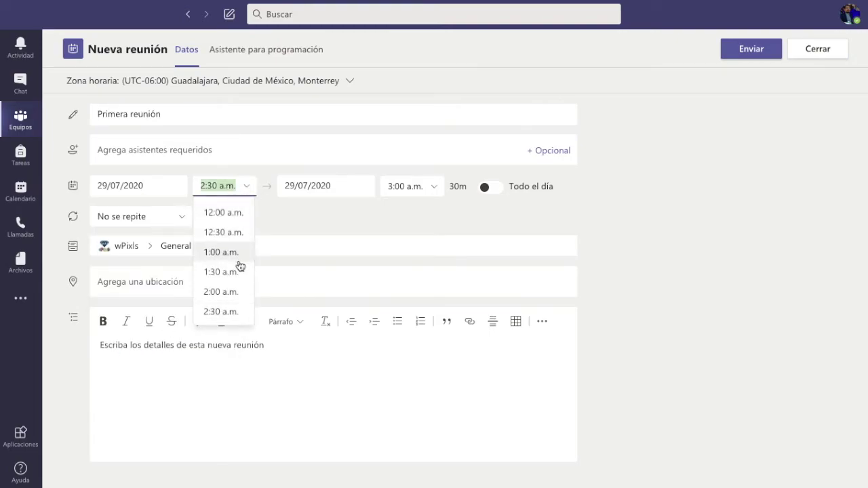
scroll(238, 263, "down", 7)
scroll(238, 265, "down", 3)
scroll(239, 266, "up", 1)
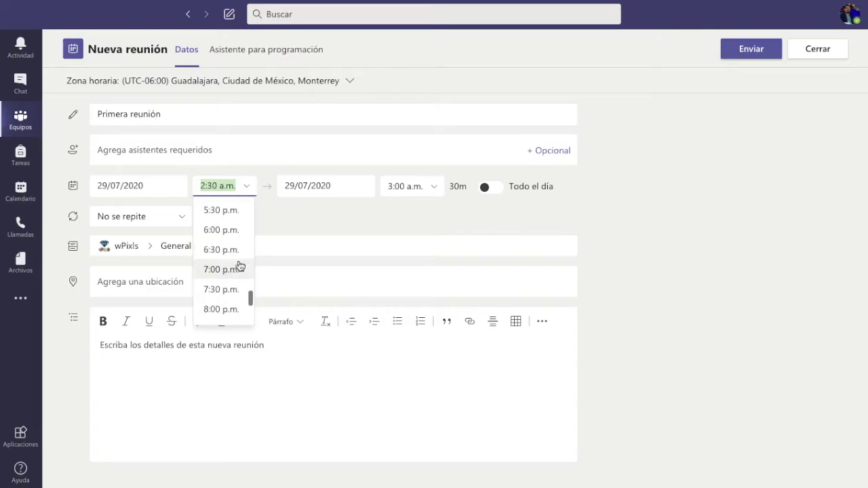
left_click(222, 229)
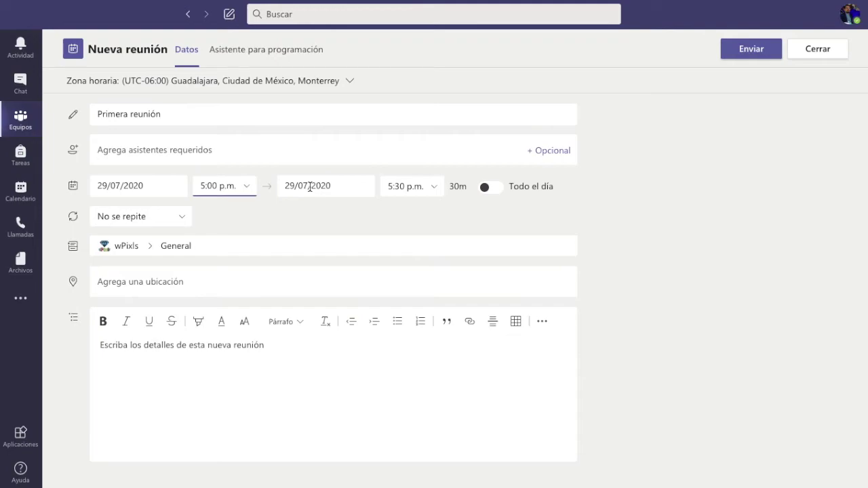
left_click(434, 186)
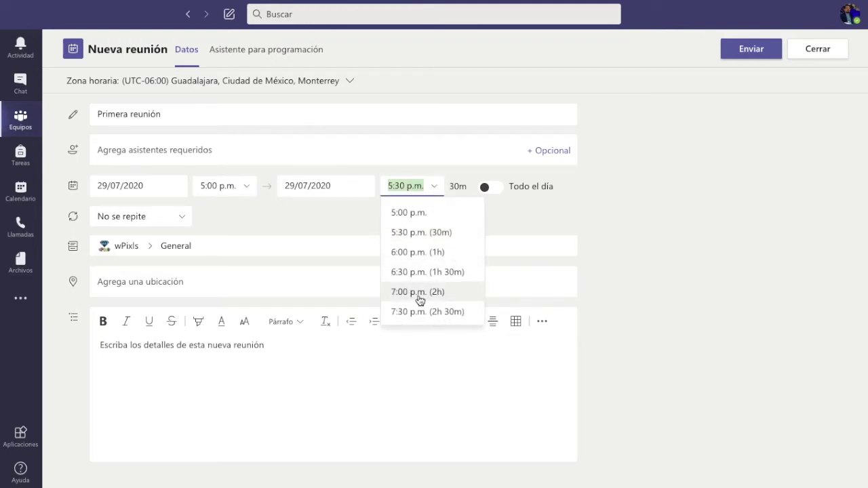
left_click(415, 293)
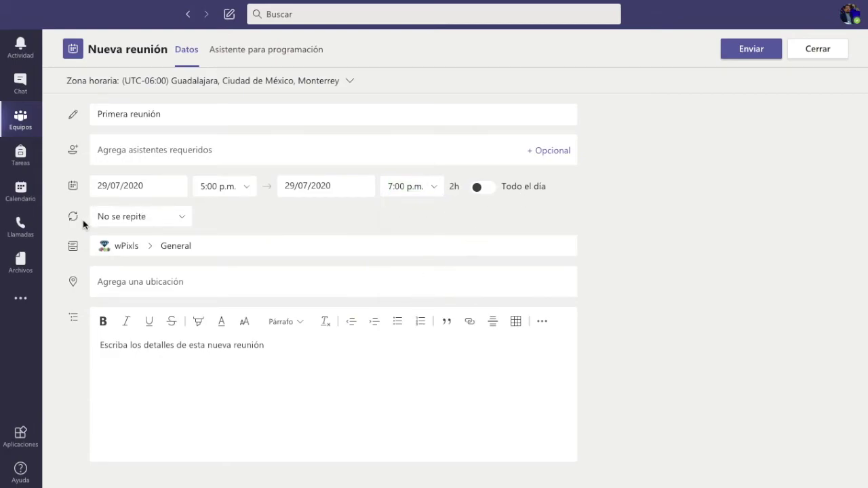
- Set up a custom recurrence for the meeting, repeating every 1 Semana on Monday, Wednesday and Friday
left_click(182, 217)
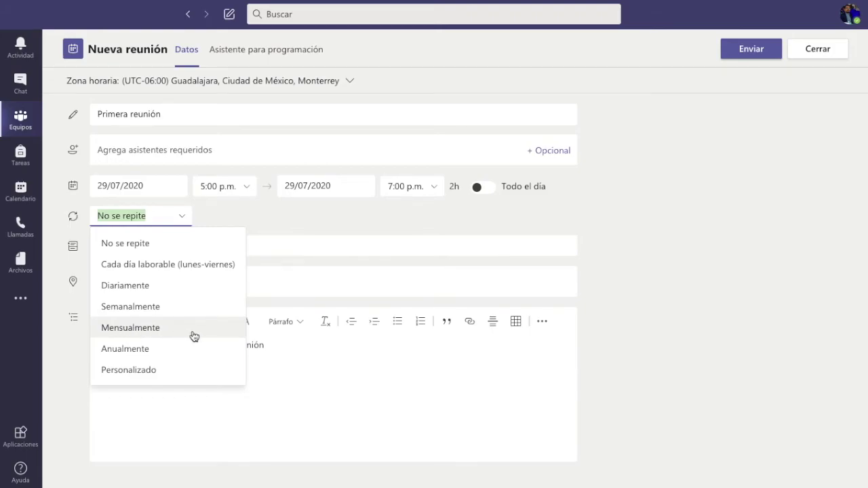
left_click(147, 366)
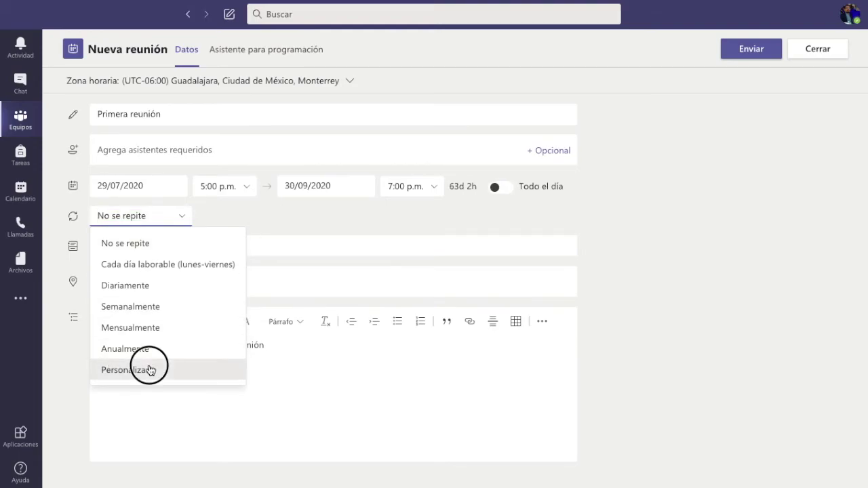
left_click(405, 228)
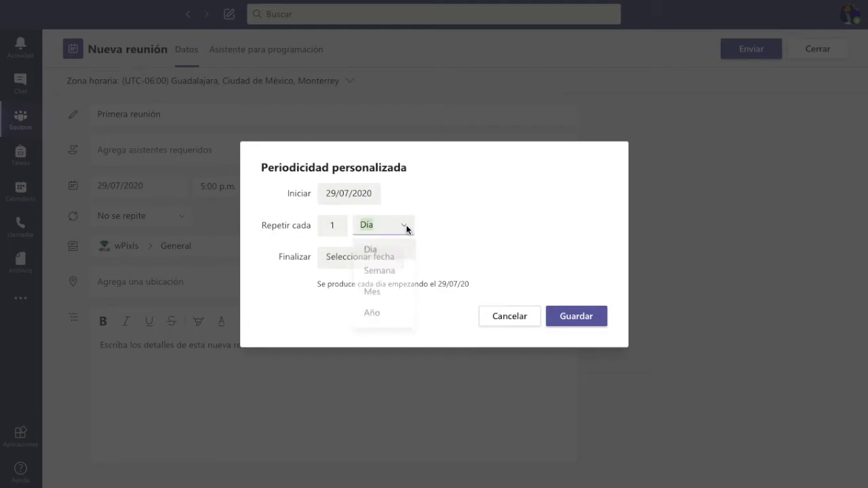
left_click(397, 278)
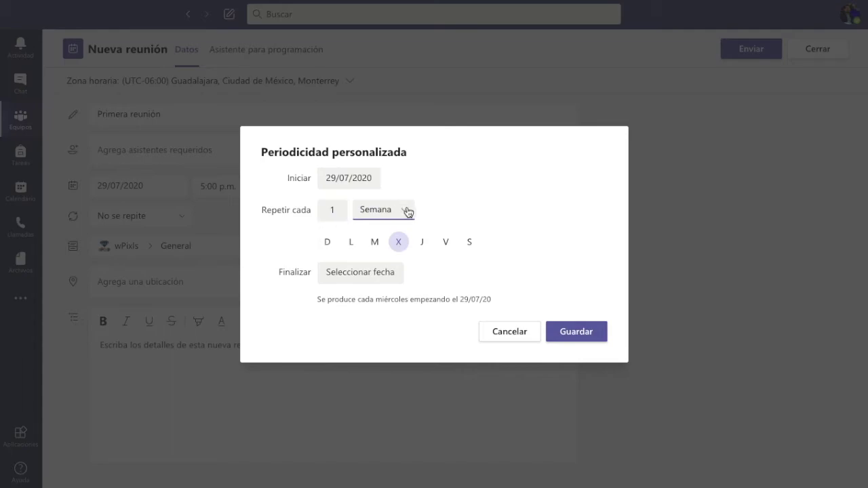
left_click(352, 244)
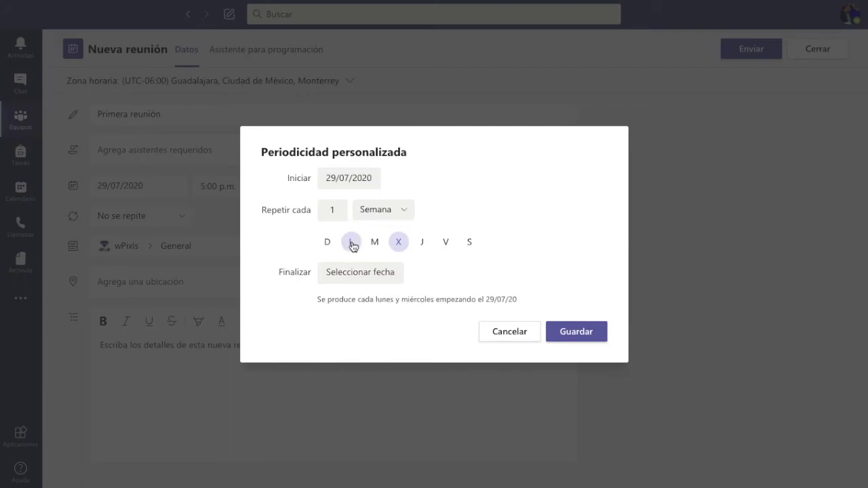
left_click(447, 243)
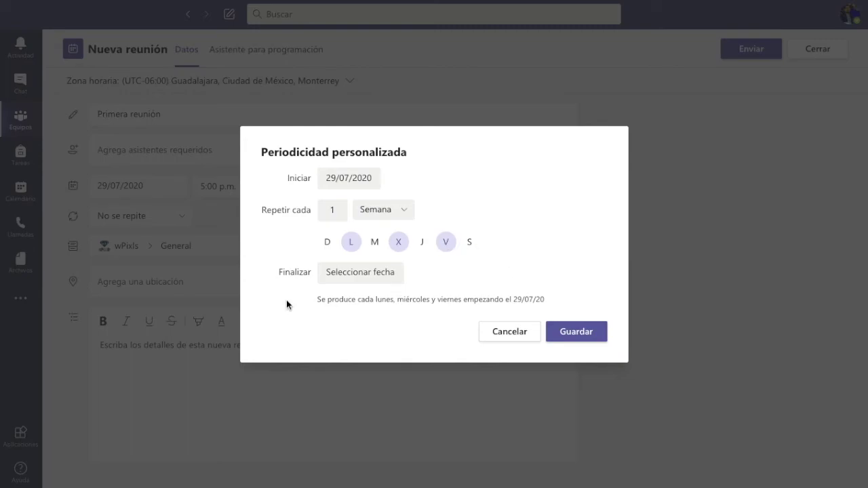
- Set the recurrence's end date to 30/09/2020 and save the custom recurrence
left_click(383, 271)
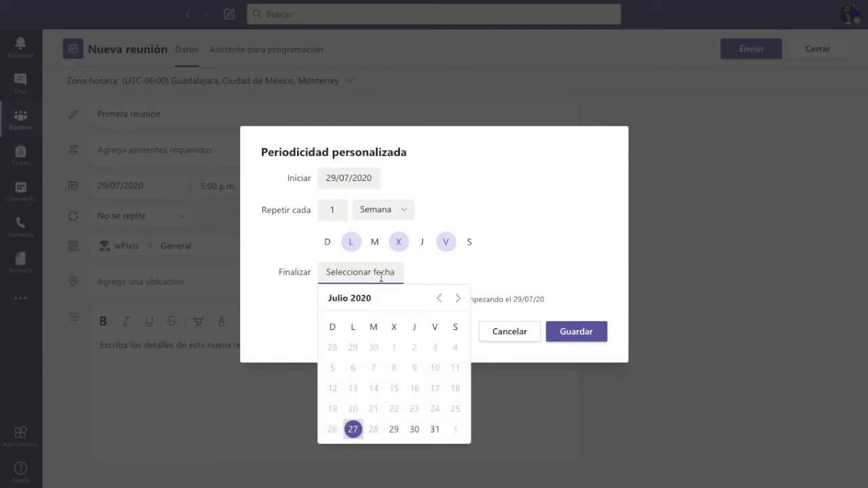
double_click(458, 299)
left_click(393, 429)
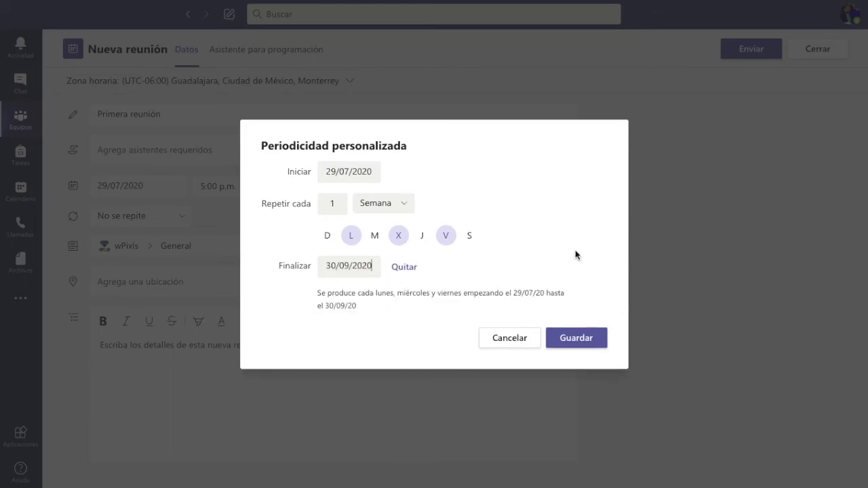
left_click(576, 338)
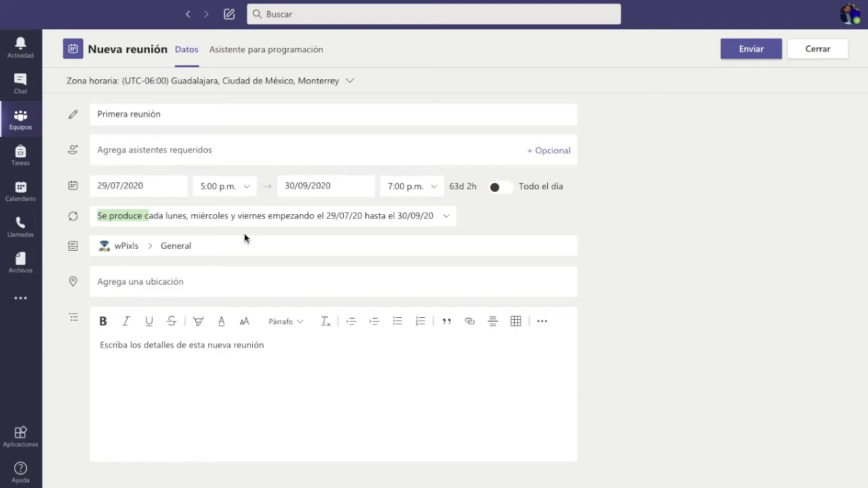
- Enter Descripción as the meeting's details text
left_click(119, 346)
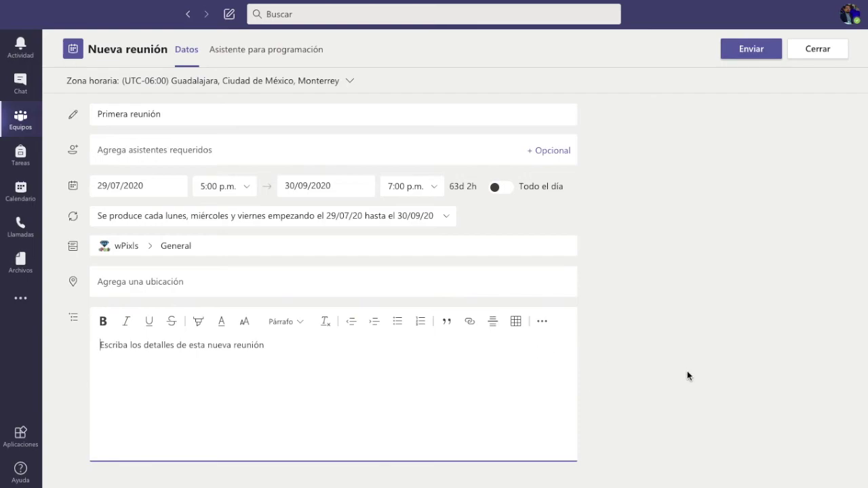
type("Des")
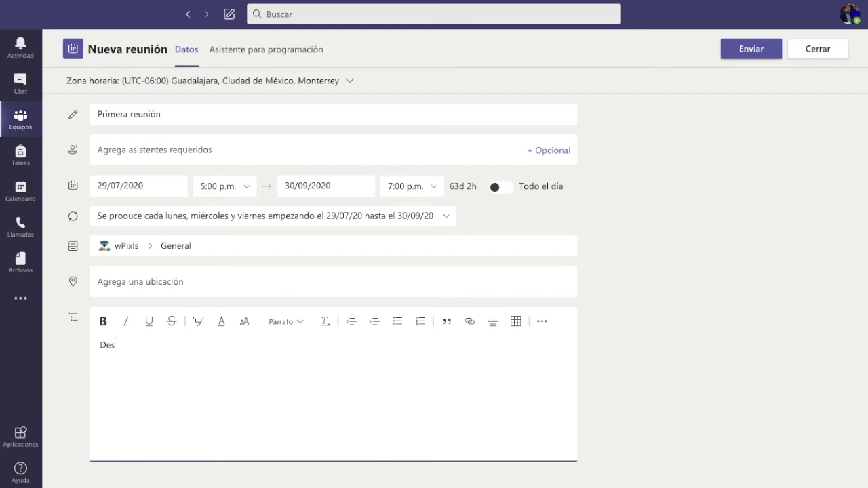
type("cripción")
- Format the word Descripción as a bold, italic, underlined bulleted item and send the meeting
double_click(116, 344)
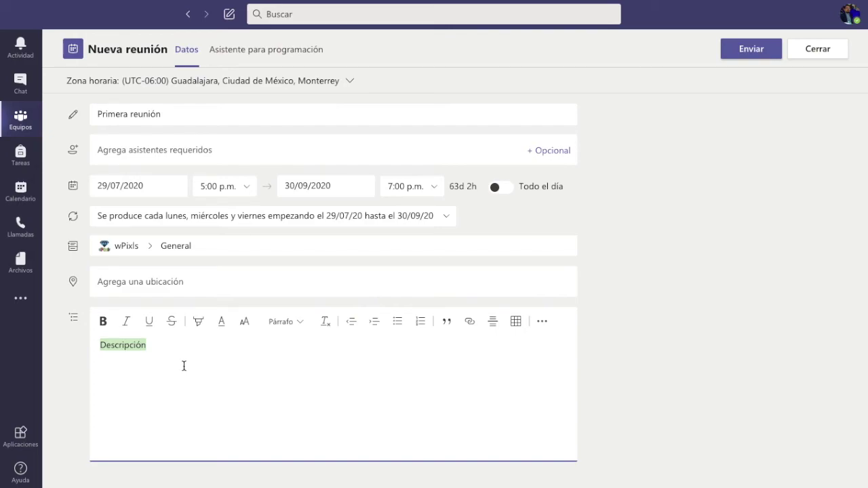
left_click(104, 324)
left_click(129, 322)
left_click(148, 322)
left_click(198, 323)
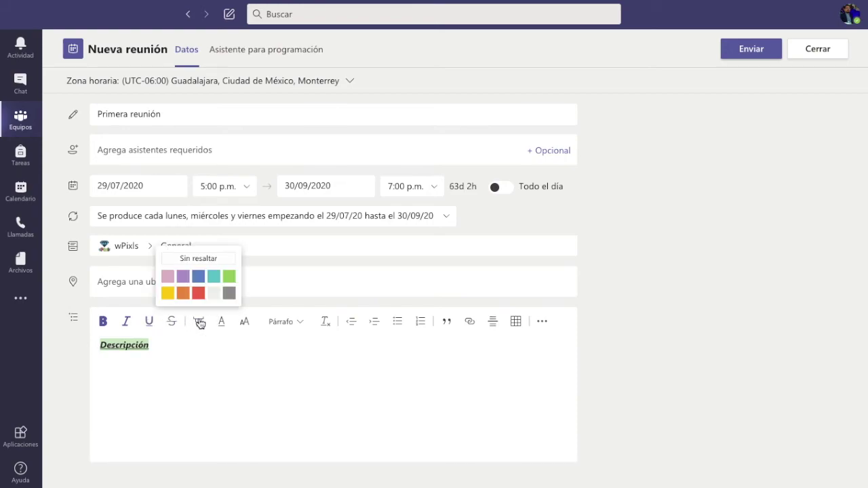
left_click(220, 321)
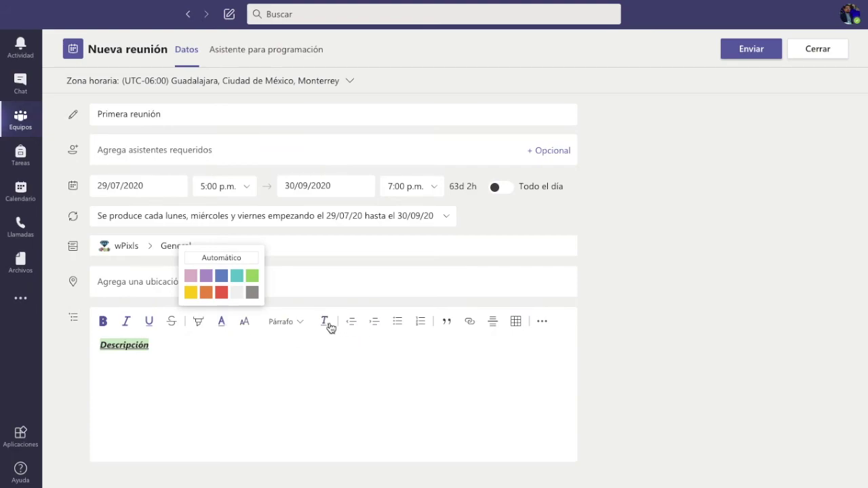
left_click(398, 322)
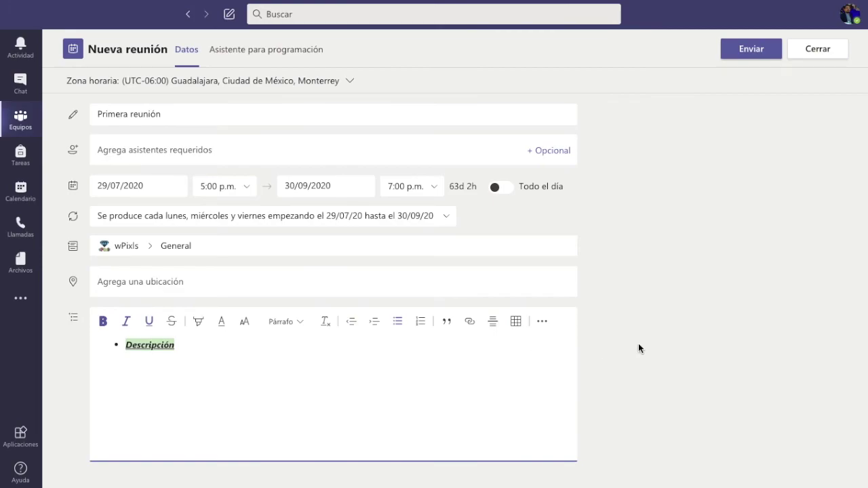
left_click(757, 51)
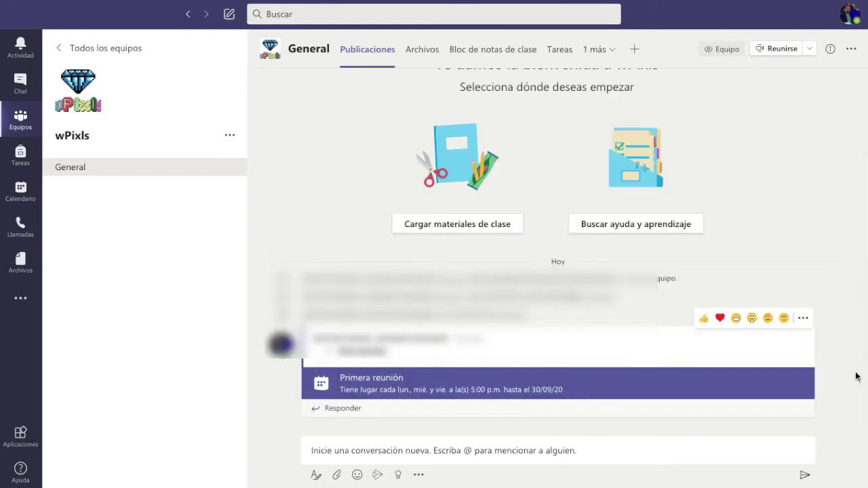
- Open the General channel's files from the welcome area's class materials option and examine which kinds of new items can be created
scroll(811, 285, "up", 2)
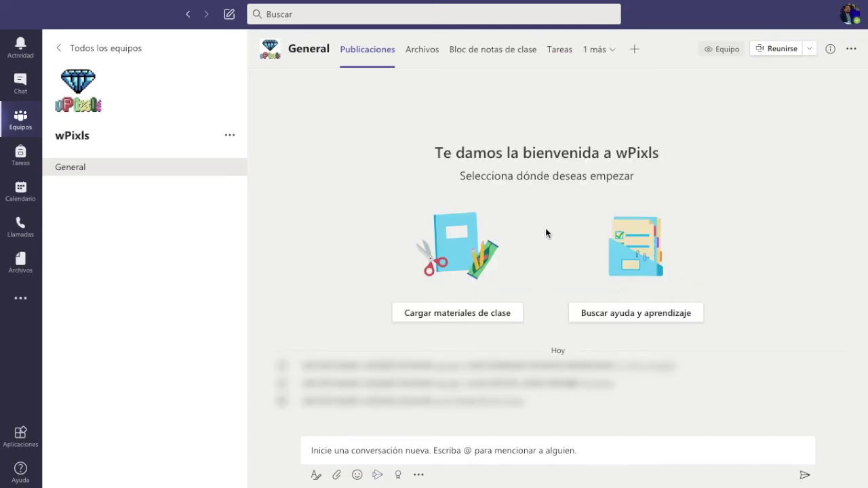
left_click(458, 317)
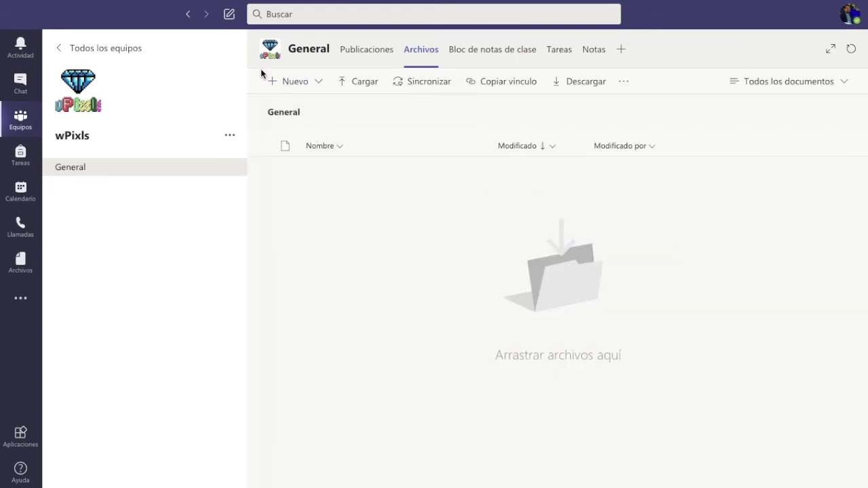
left_click(292, 84)
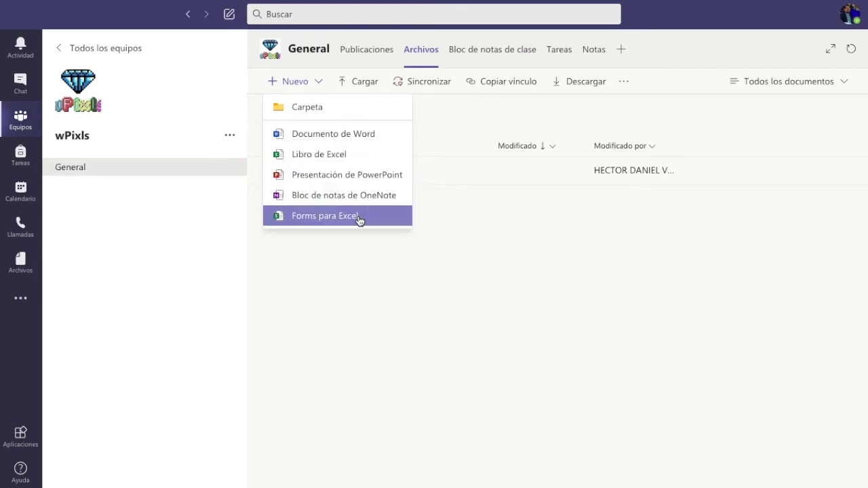
left_click(434, 192)
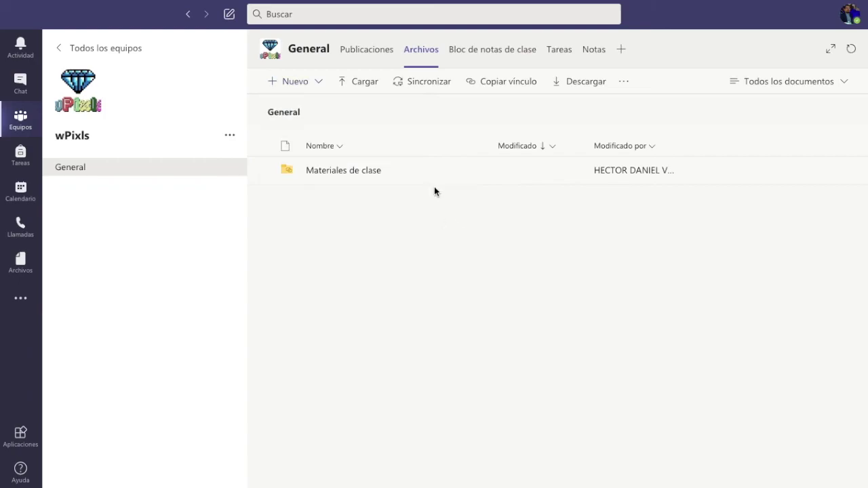
- Look at the file upload dialog without choosing a file, and check the action available for the Materiales de clase folder
left_click(363, 84)
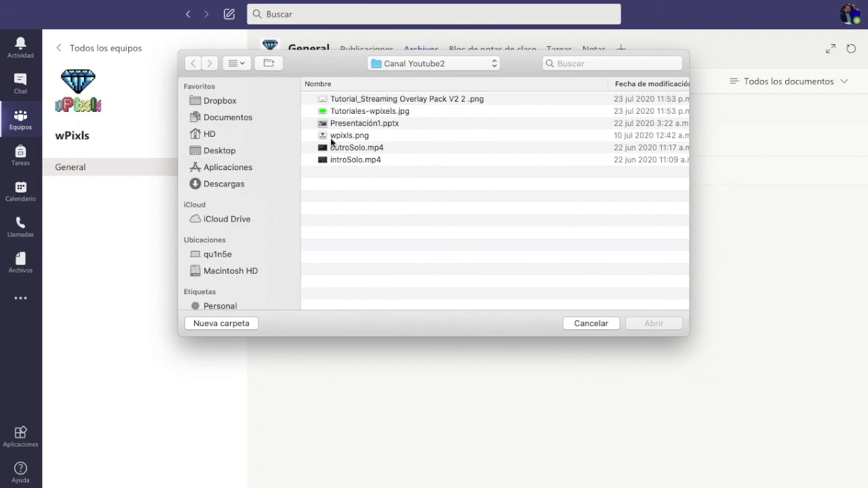
left_click(600, 324)
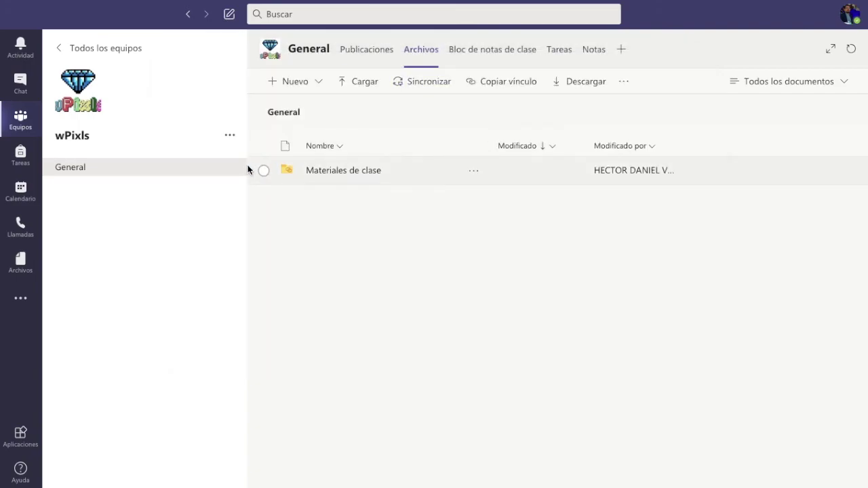
left_click(264, 173)
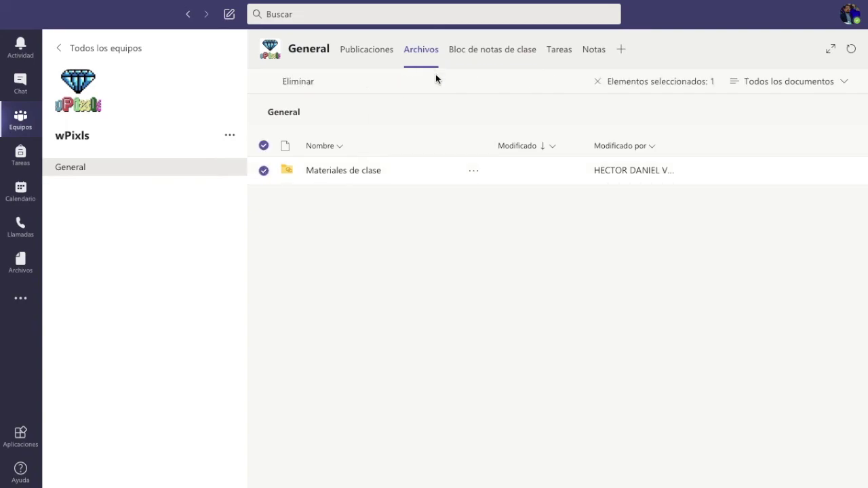
key("Escape")
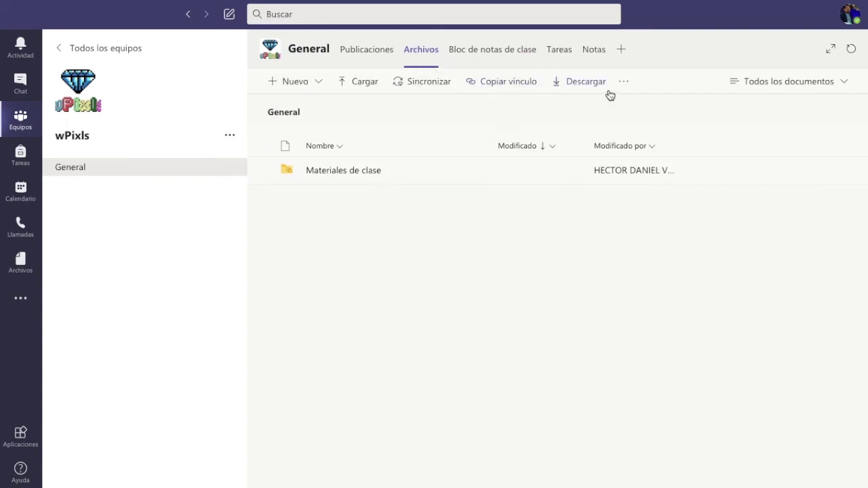